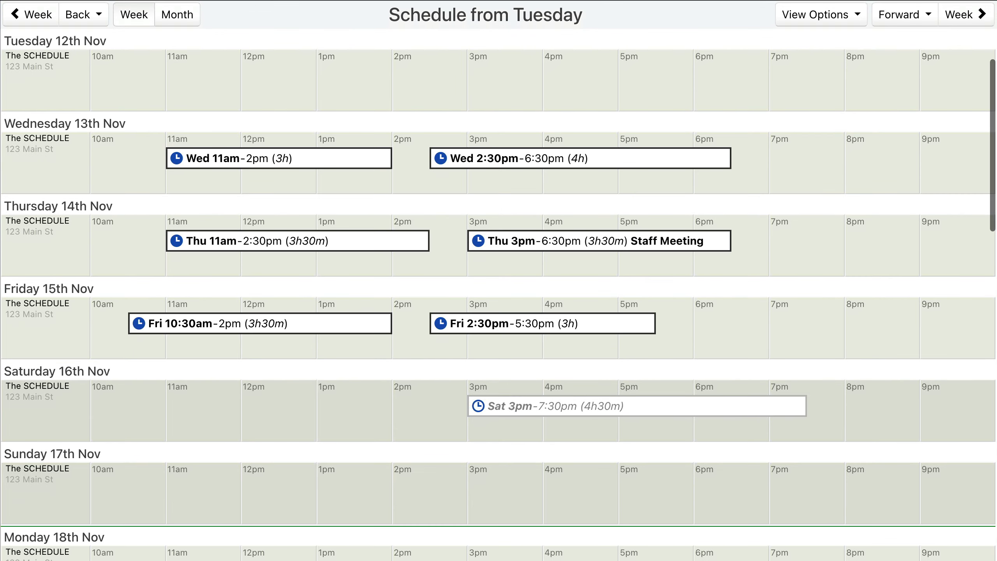
# - Assign the second and fifth listed employees to the Wednesday 13th 11am–2pm shift, and remove the second one assigned
pyautogui.click(277, 158)
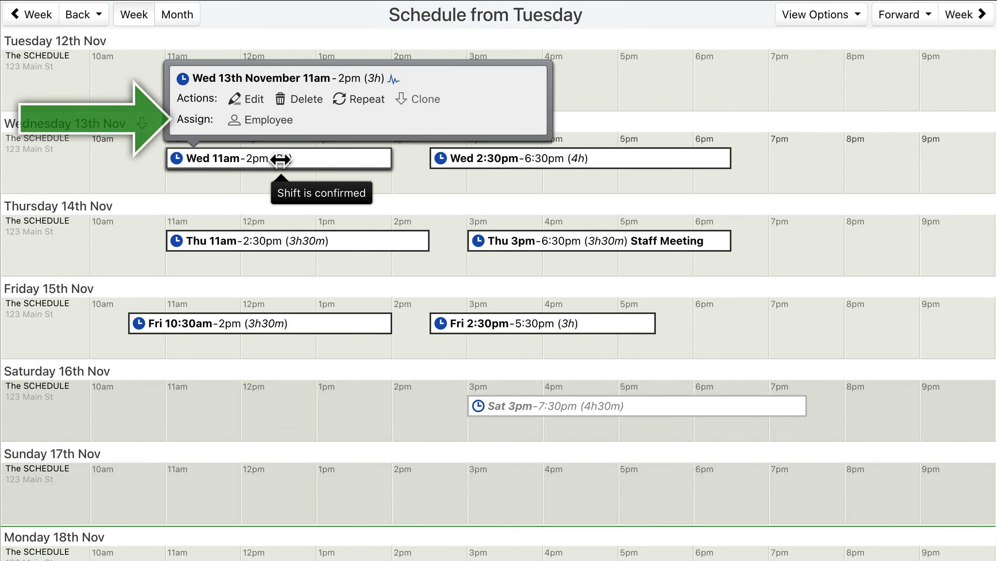
pyautogui.click(264, 122)
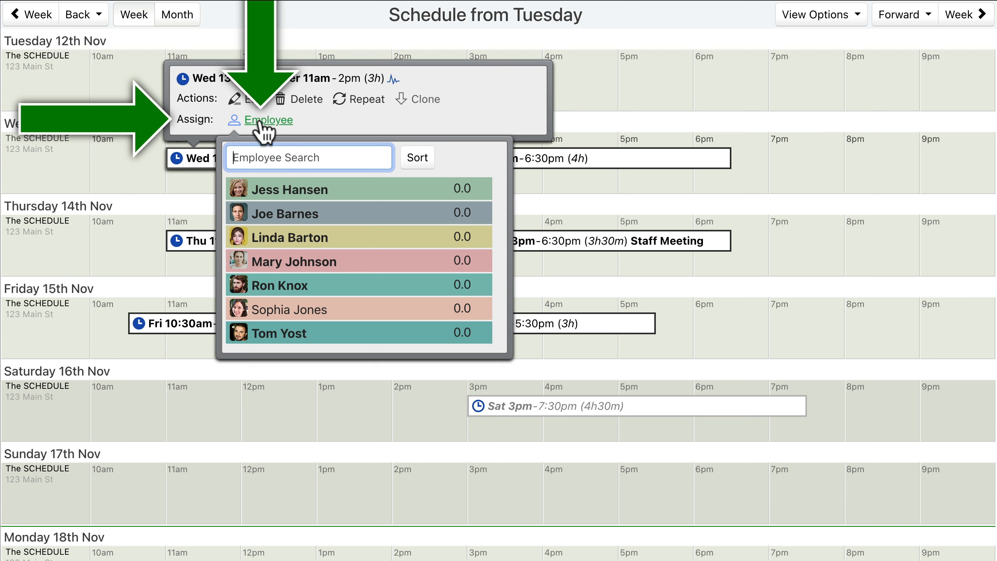
pyautogui.click(360, 218)
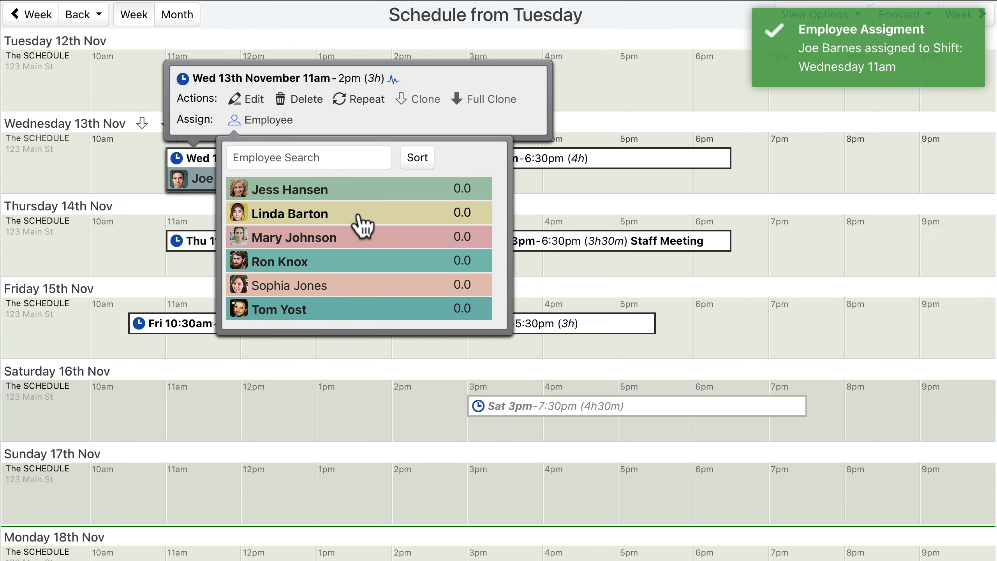
pyautogui.click(360, 262)
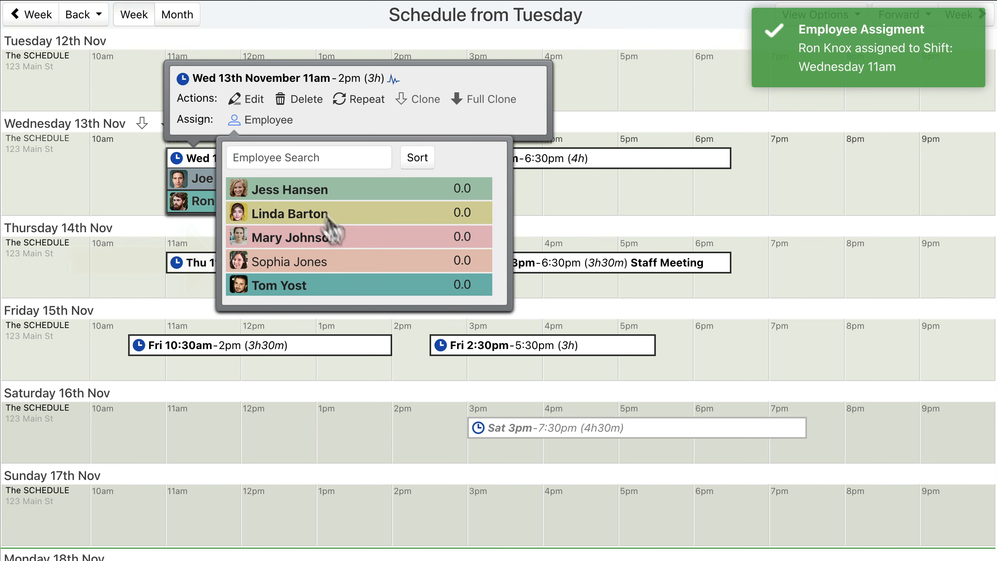
pyautogui.click(259, 122)
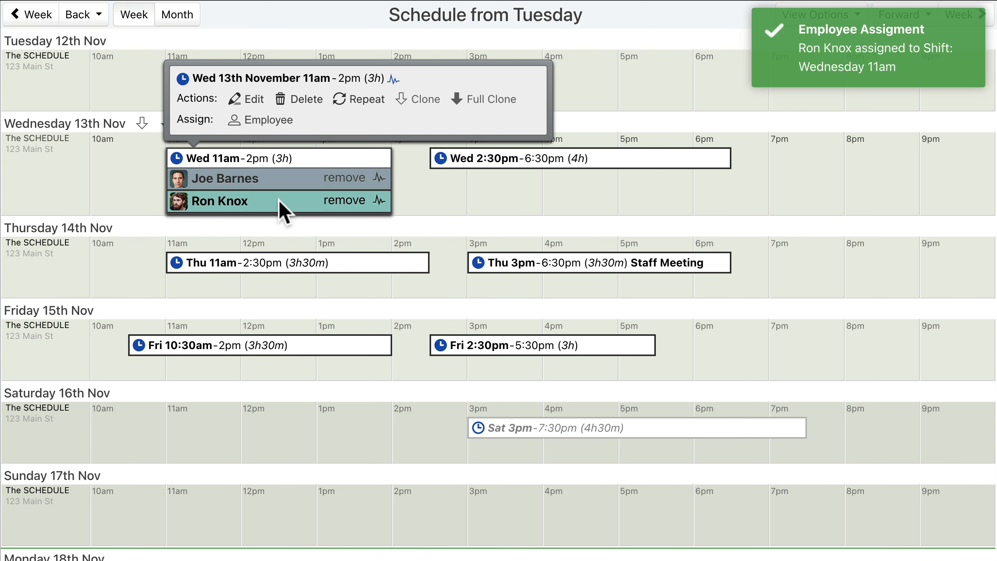
pyautogui.click(343, 202)
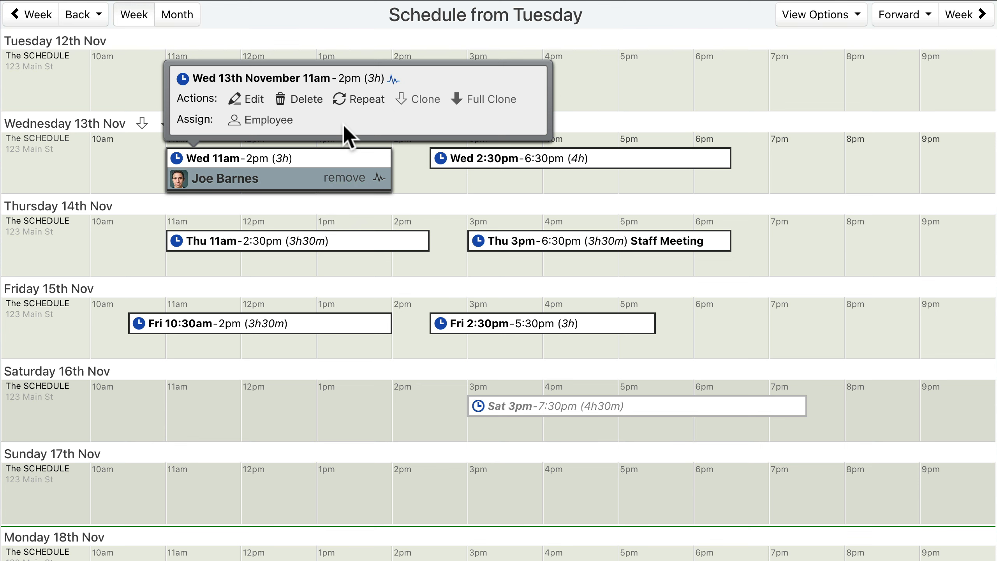
# - Check the employees' scheduled hours in the assignment list of the Wednesday 2:30pm–6:30pm shift
pyautogui.click(573, 158)
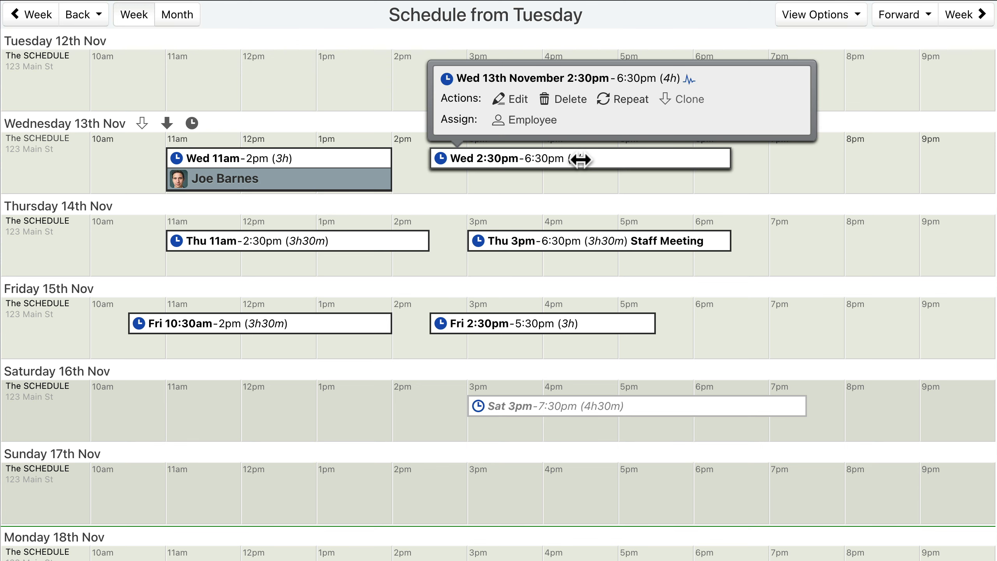
pyautogui.click(528, 120)
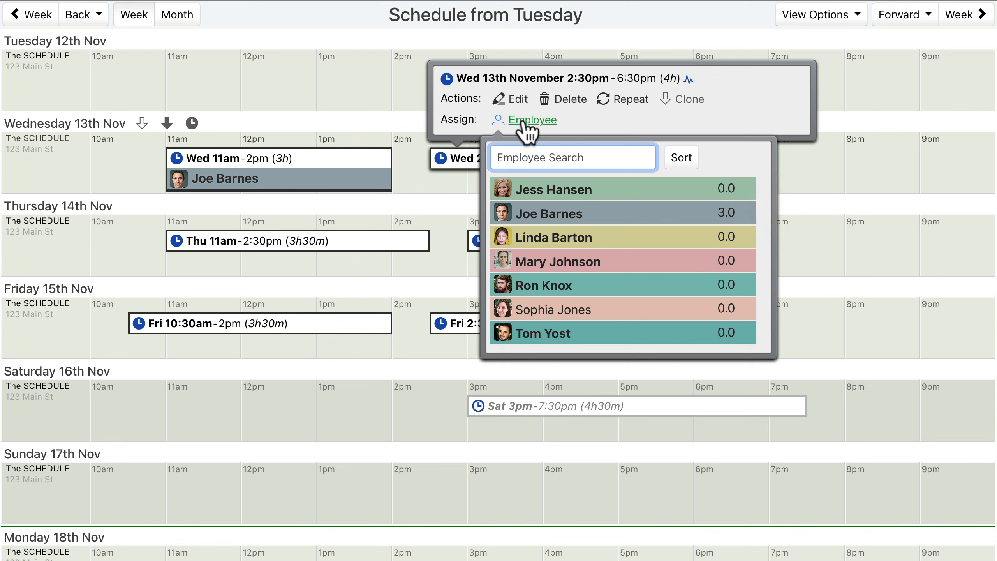
pyautogui.click(523, 122)
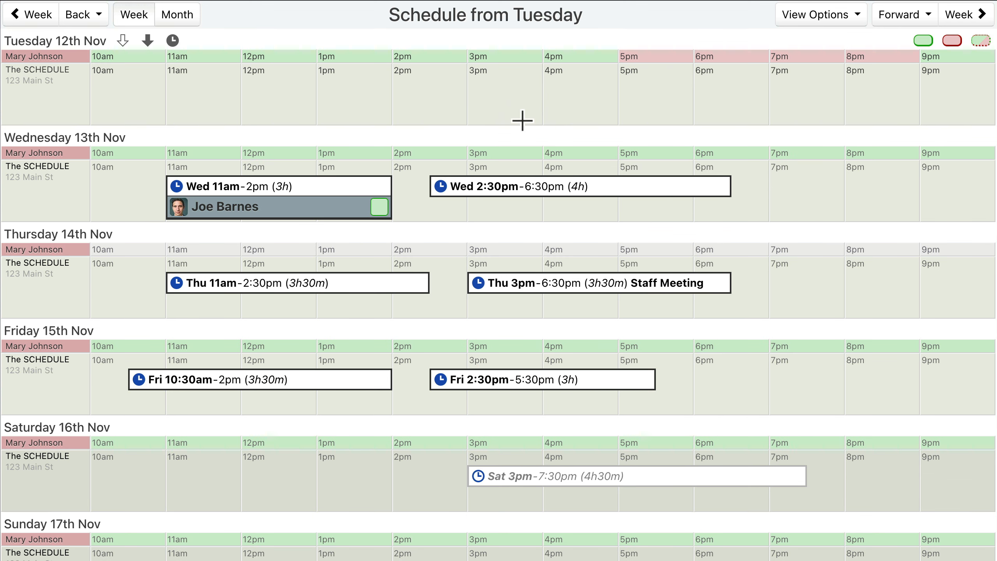
# - Examine each employee's availability marker in the assignment list of the Wednesday 2:30pm–6:30pm shift
pyautogui.click(578, 187)
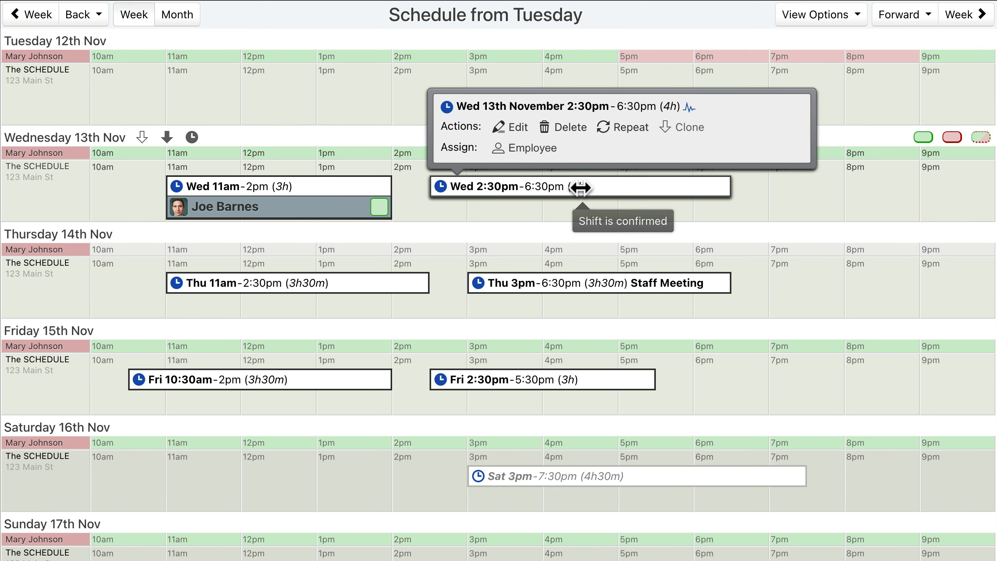
pyautogui.click(526, 150)
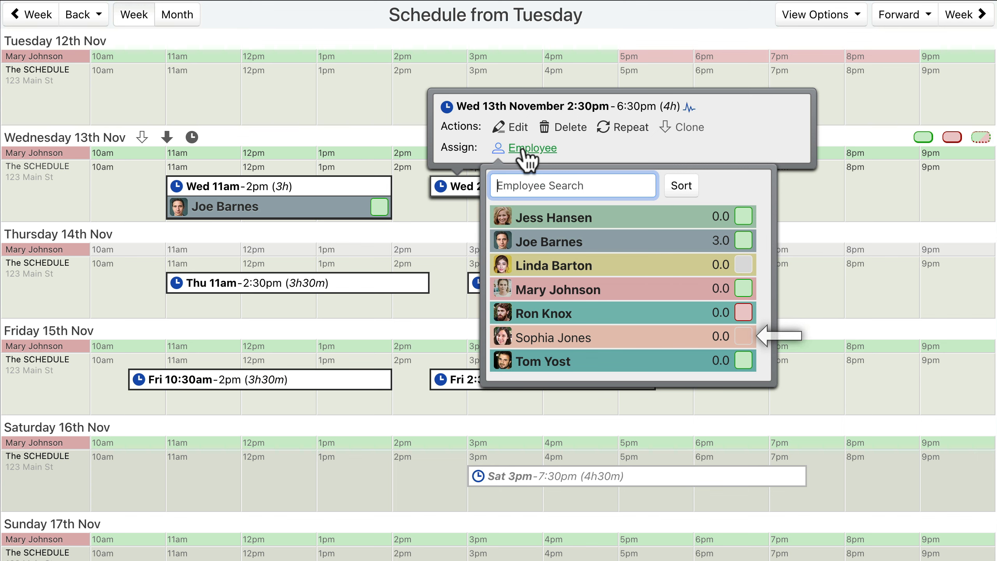
pyautogui.click(523, 150)
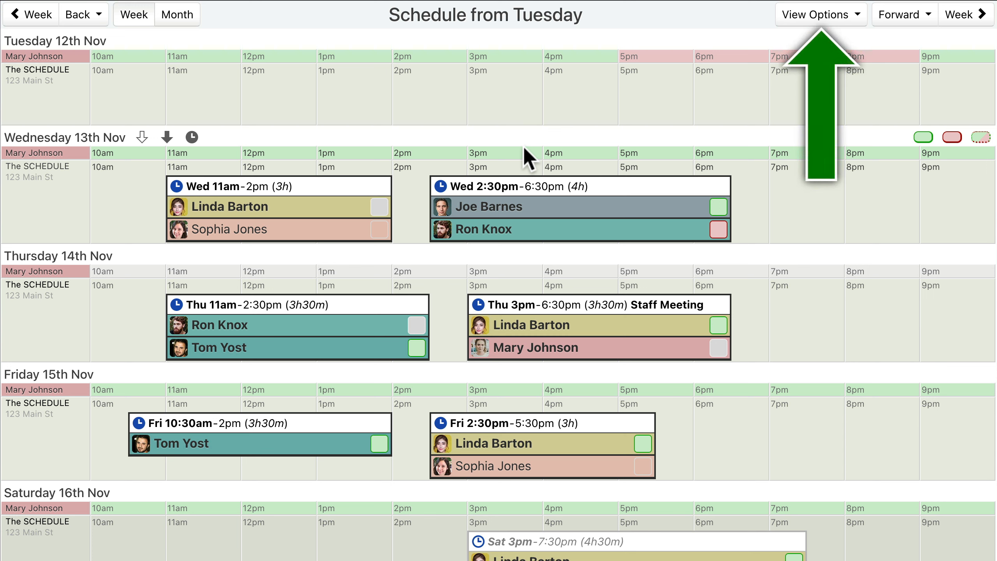
# - Change the schedule's availability row display to the dynamic availability row
pyautogui.click(820, 18)
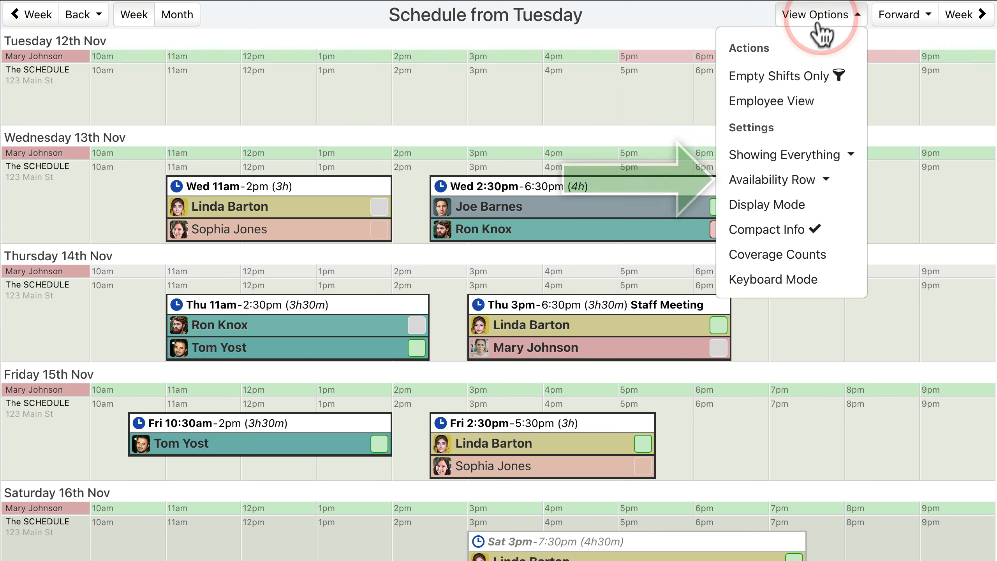
pyautogui.click(790, 184)
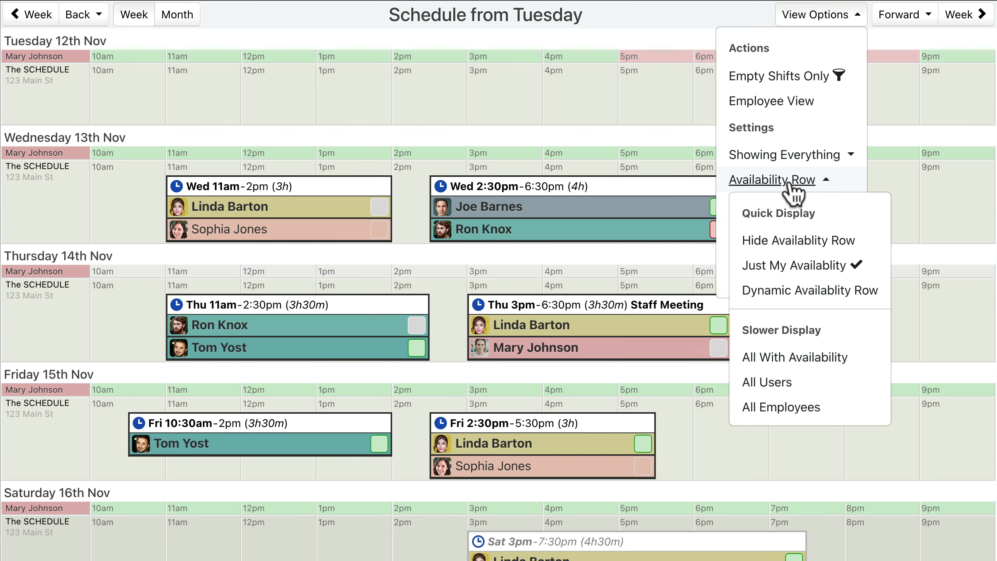
pyautogui.click(825, 240)
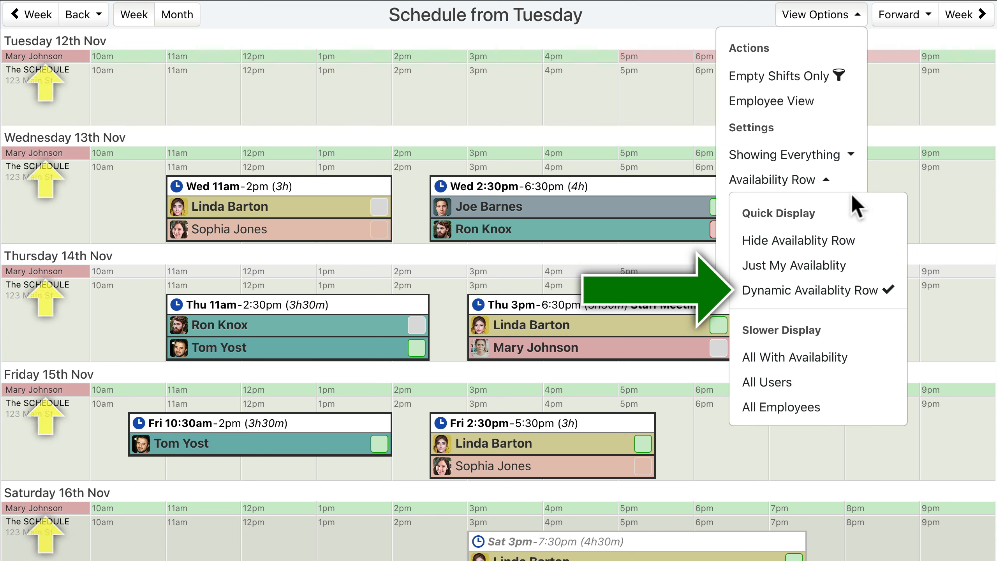
# - Examine the dynamic availability row for the employees assigned to the Wednesday, Thursday and Friday shifts
pyautogui.moveTo(306, 212)
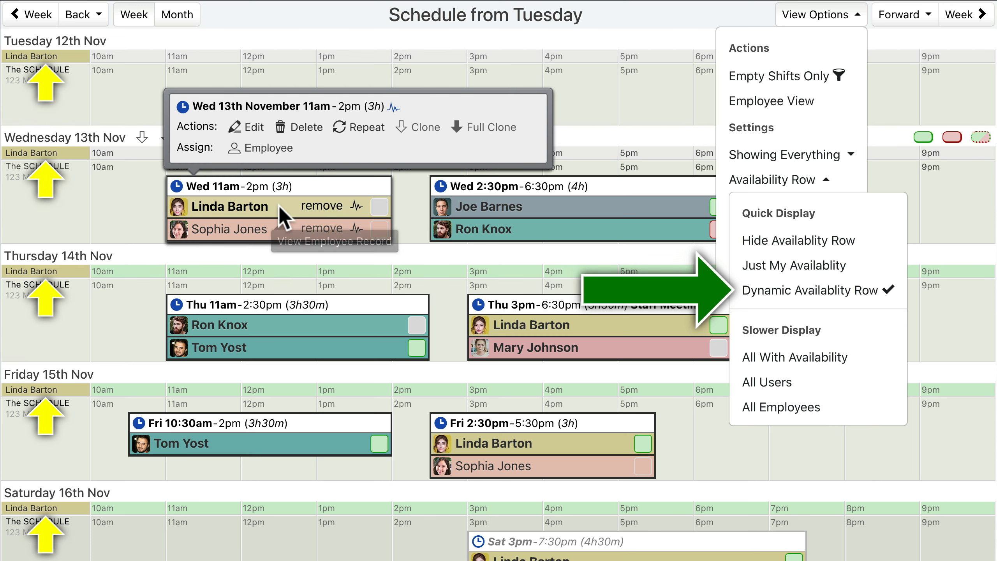
pyautogui.moveTo(290, 234)
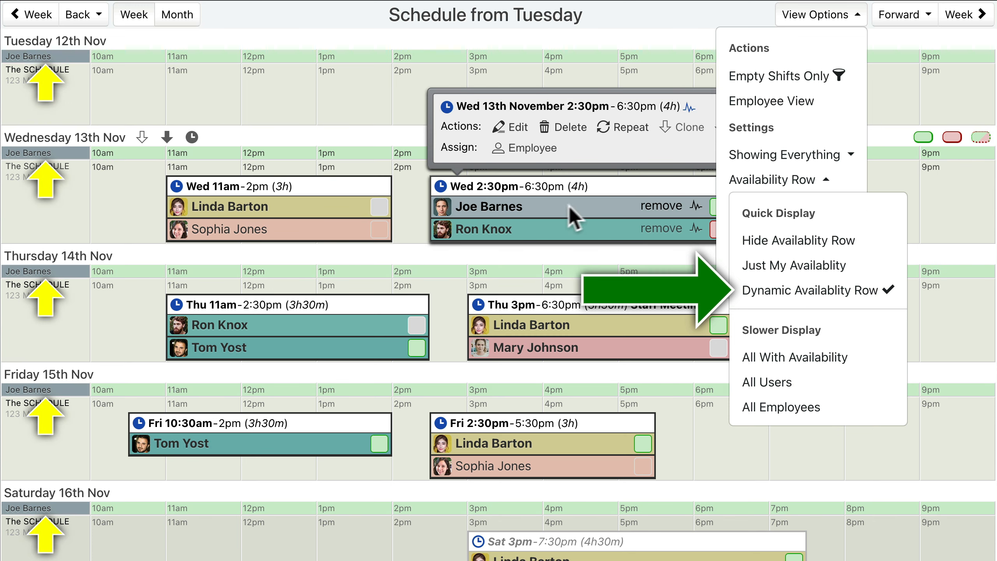
pyautogui.moveTo(581, 232)
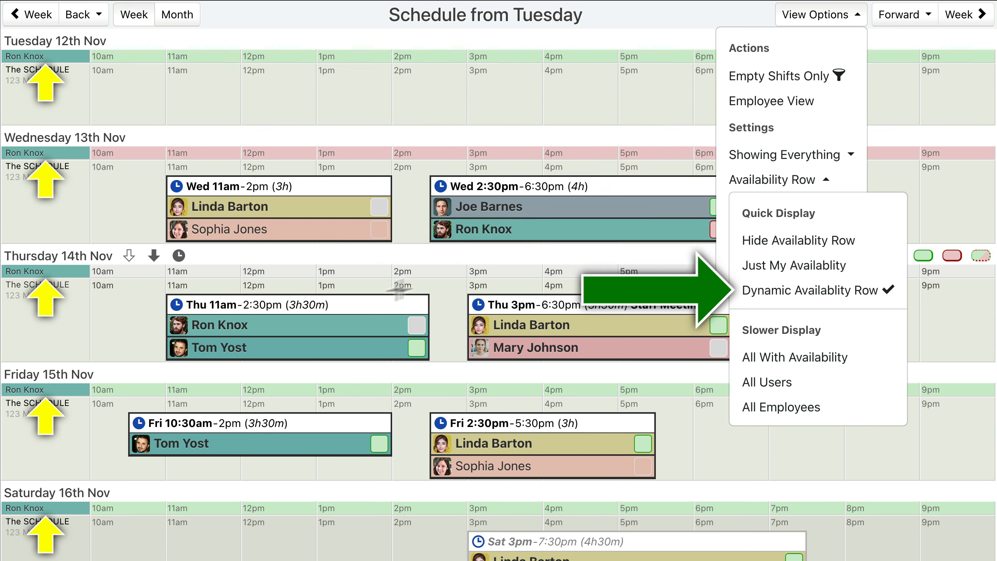
pyautogui.moveTo(302, 329)
pyautogui.moveTo(298, 349)
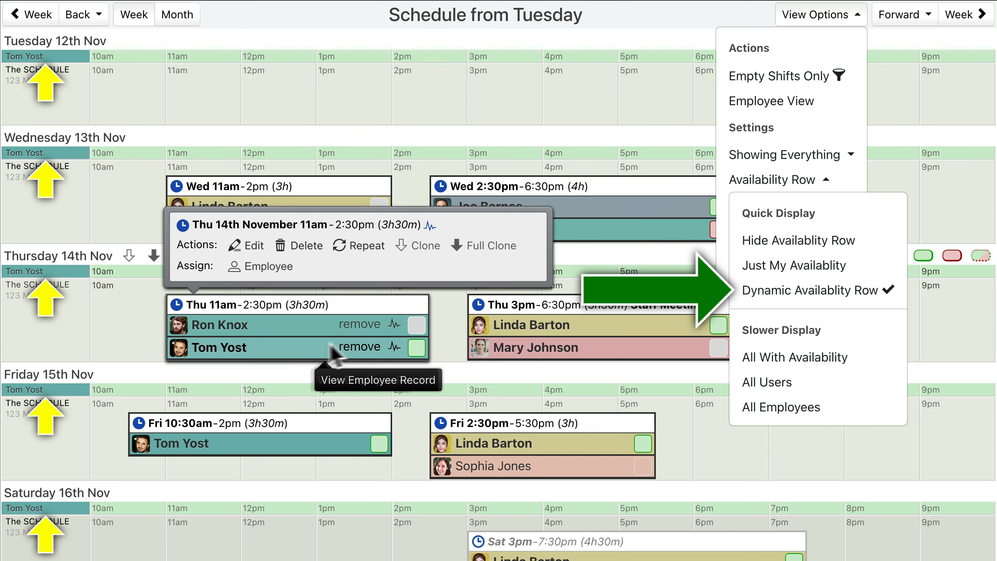
pyautogui.moveTo(577, 337)
pyautogui.moveTo(600, 351)
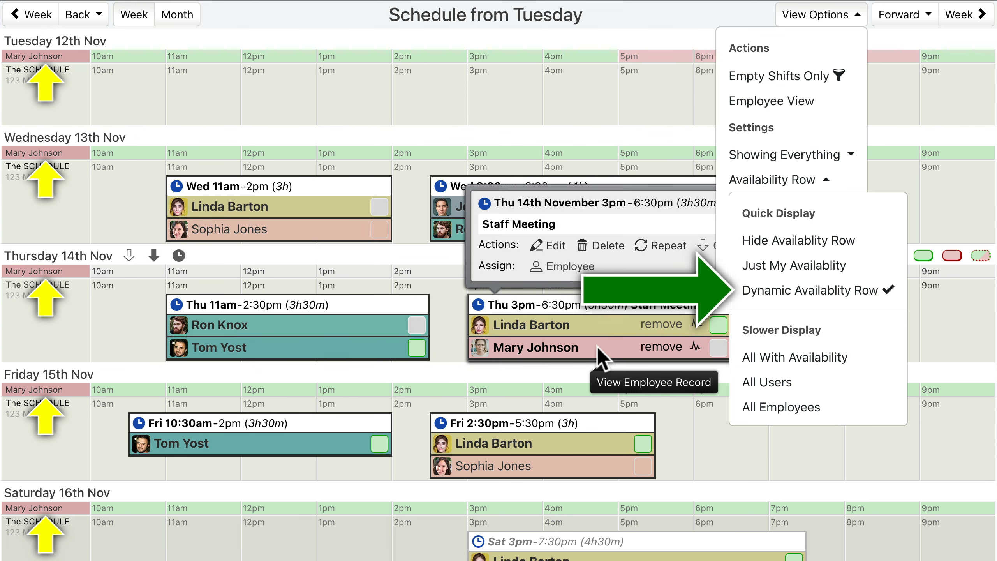
pyautogui.moveTo(277, 445)
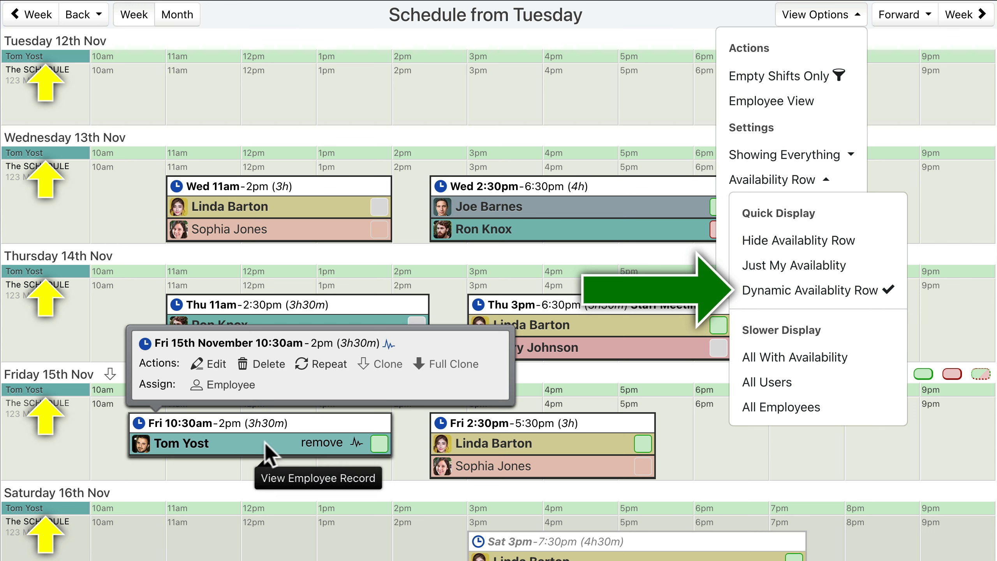
pyautogui.moveTo(480, 445)
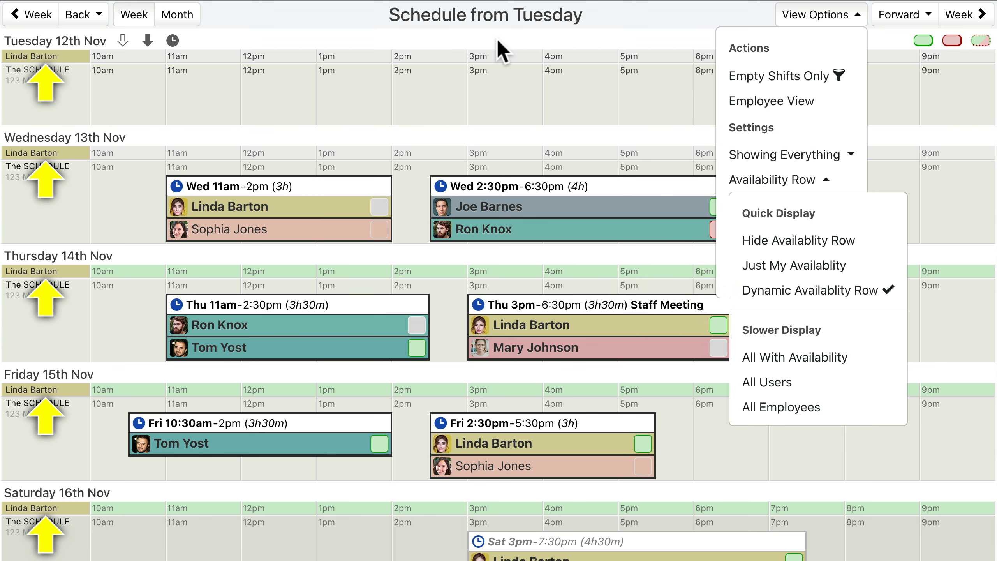
# - Try showing availability rows for all with availability, and hide the availability row on the schedule
pyautogui.click(795, 357)
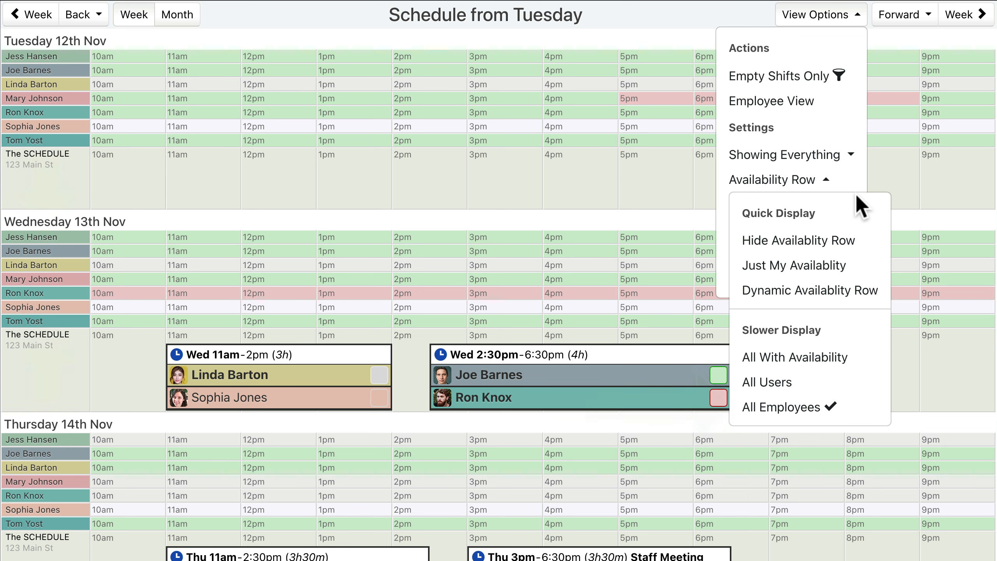
pyautogui.click(810, 251)
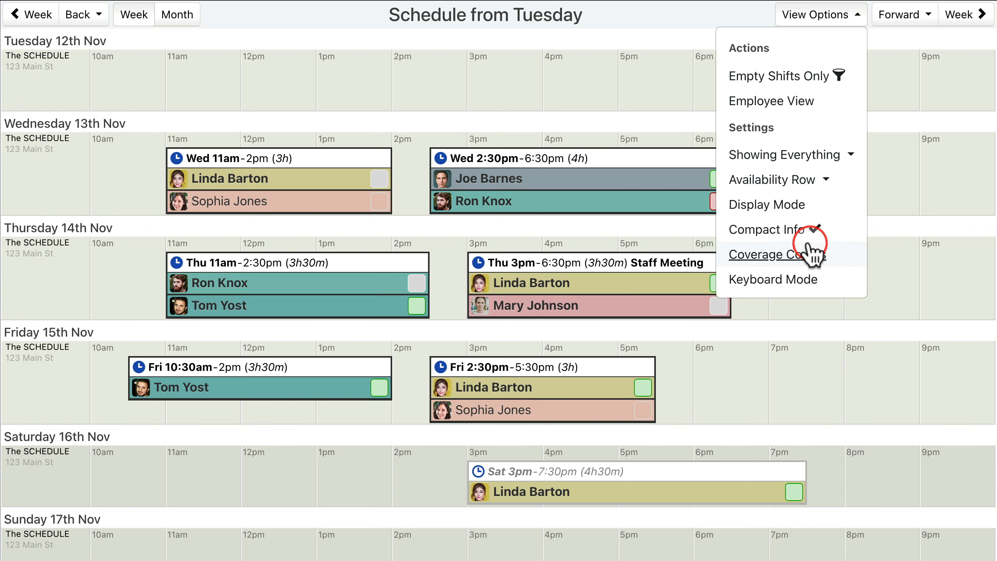
pyautogui.click(822, 21)
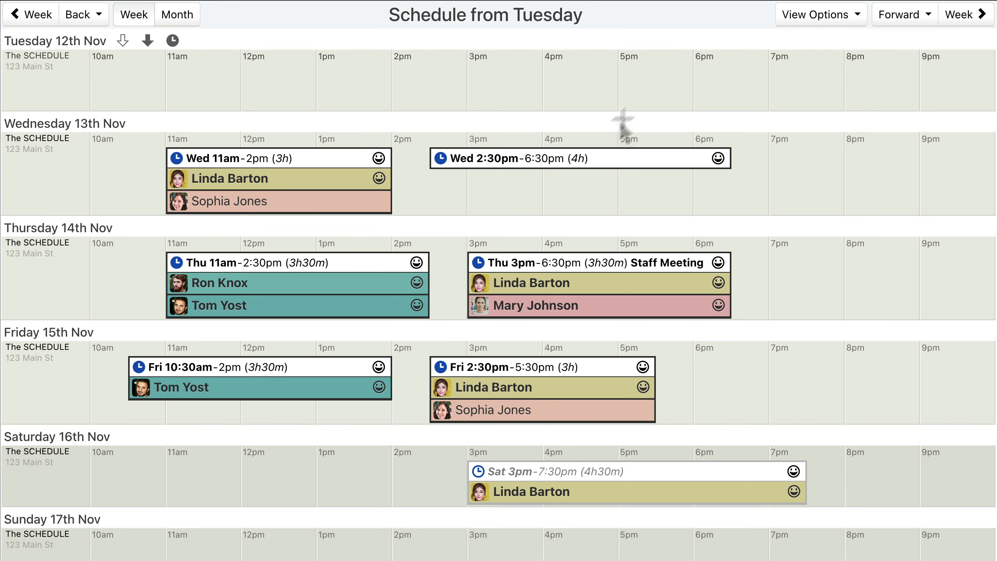
# - Examine each employee's interest marker in the assignment list of the Wednesday 2:30pm–6:30pm shift
pyautogui.click(580, 159)
pyautogui.click(524, 121)
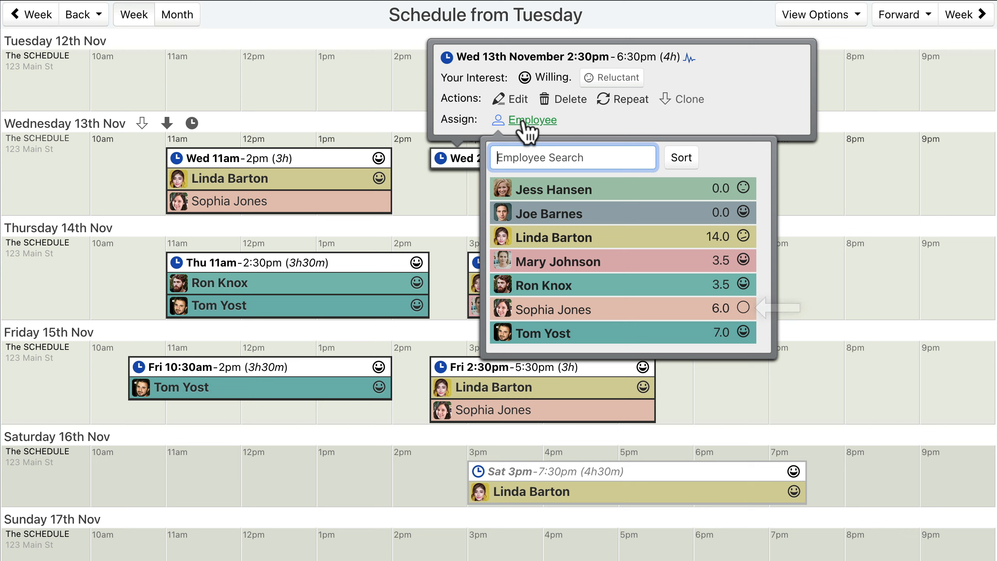
pyautogui.click(629, 261)
pyautogui.click(623, 331)
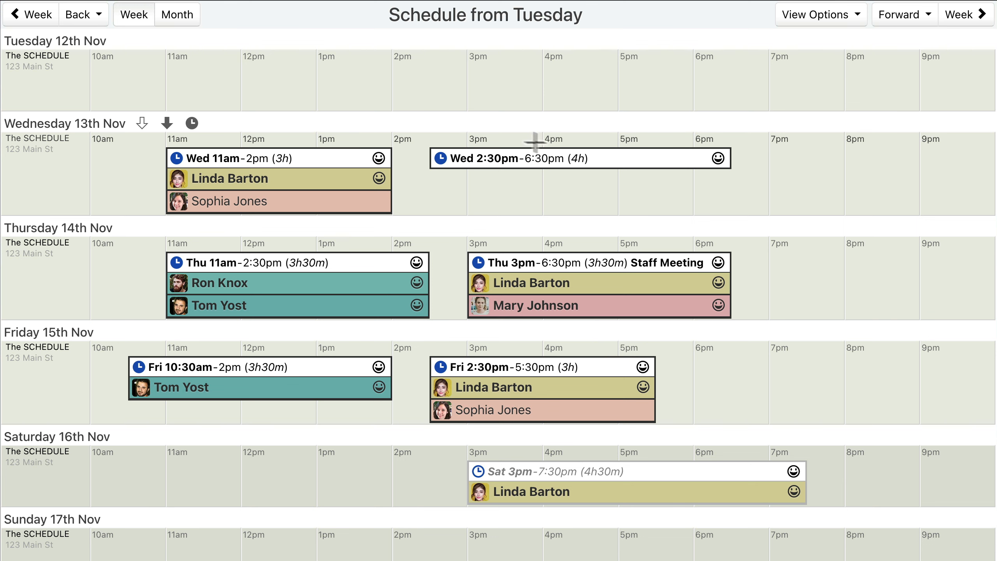
# - Search the assignment list of the Wednesday 2:30pm–6:30pm shift for employees matching "son"
pyautogui.click(557, 158)
pyautogui.click(528, 121)
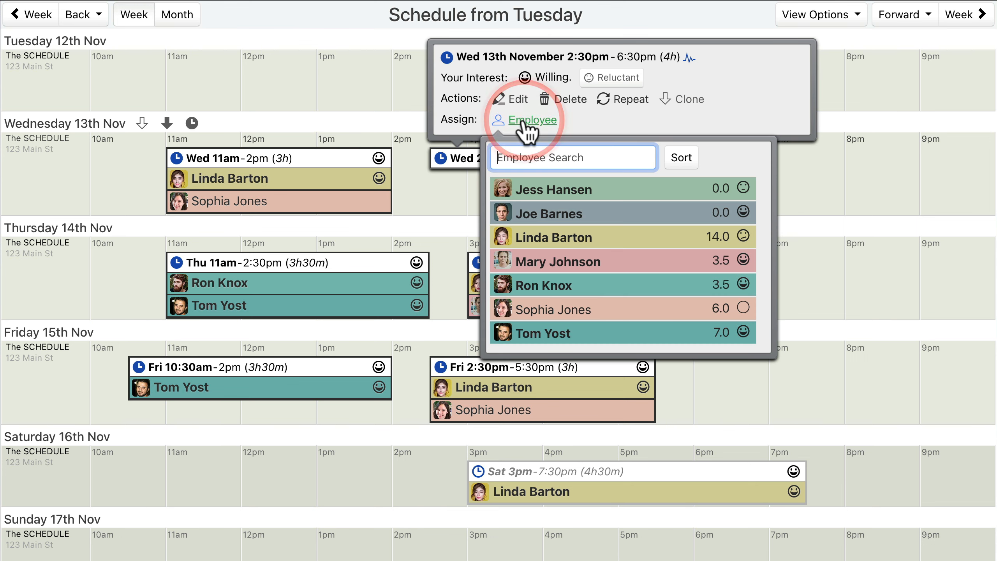
pyautogui.click(573, 158)
pyautogui.write('s')
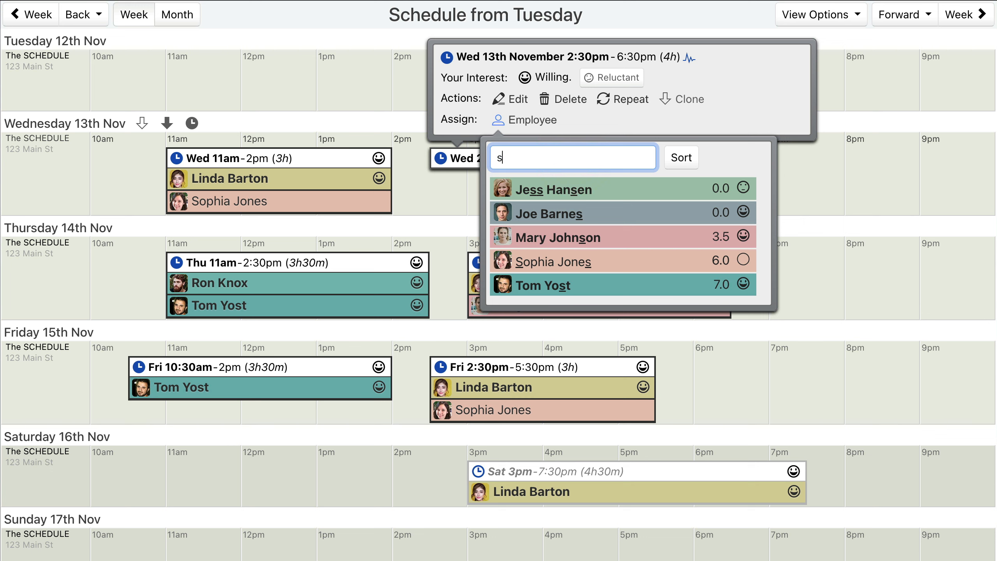
pyautogui.write('on')
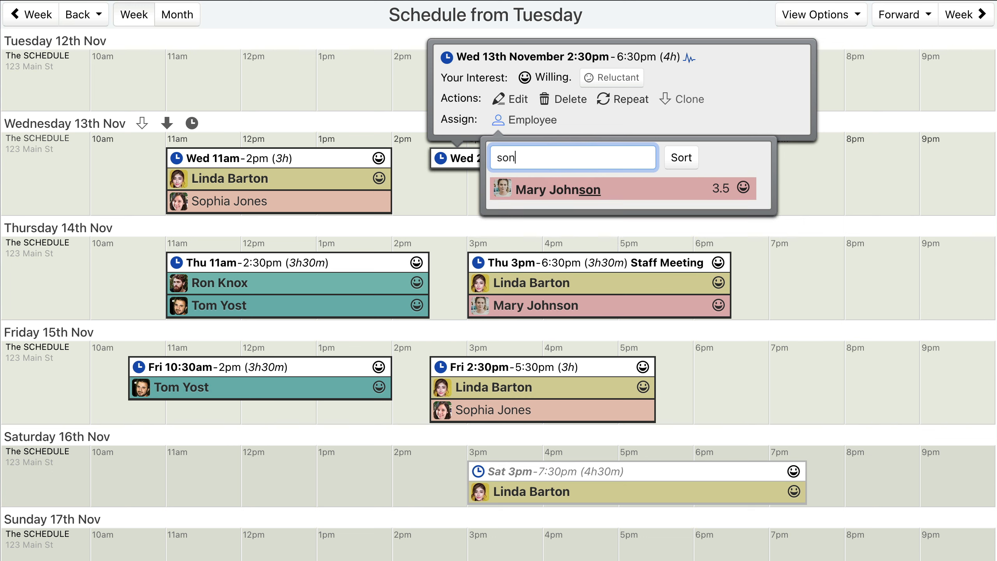
# - Search the assignment list for employees matching "bar" instead, clear the search and close the list
pyautogui.press('BackSpace')
pyautogui.press('BackSpace')
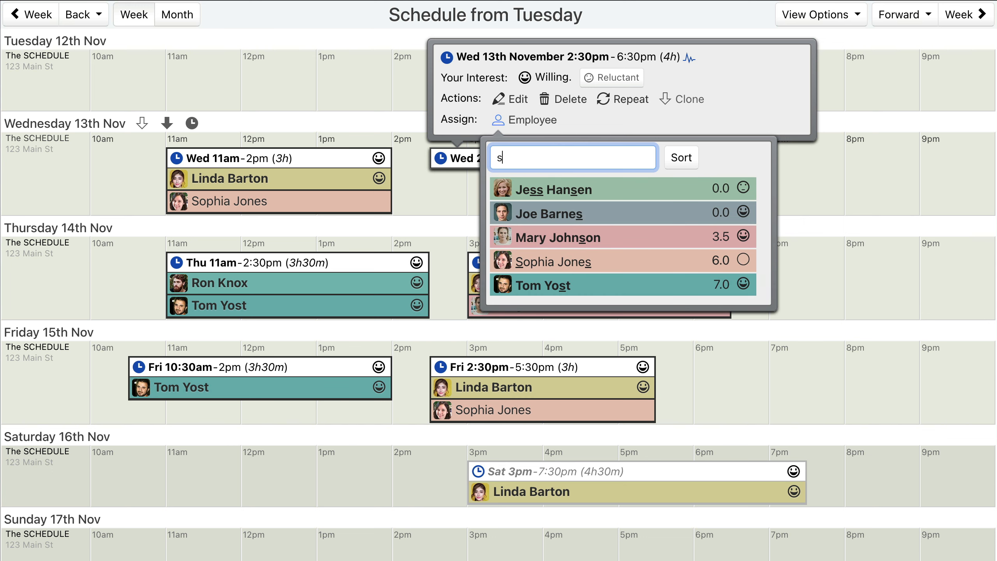
pyautogui.press('BackSpace')
pyautogui.write('b')
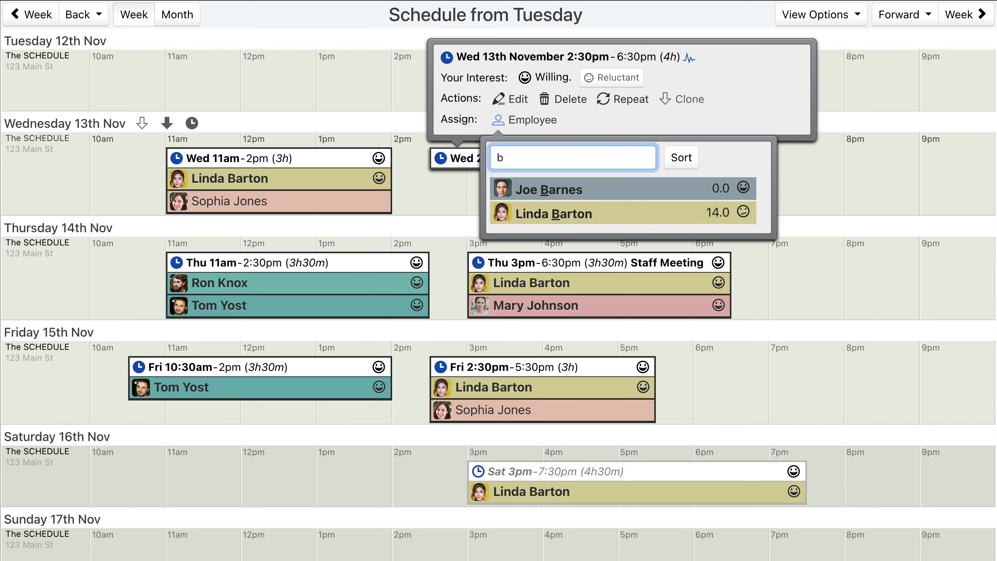
pyautogui.write('ar')
pyautogui.press('BackSpace')
pyautogui.press('BackSpace')
pyautogui.press('BackSpace')
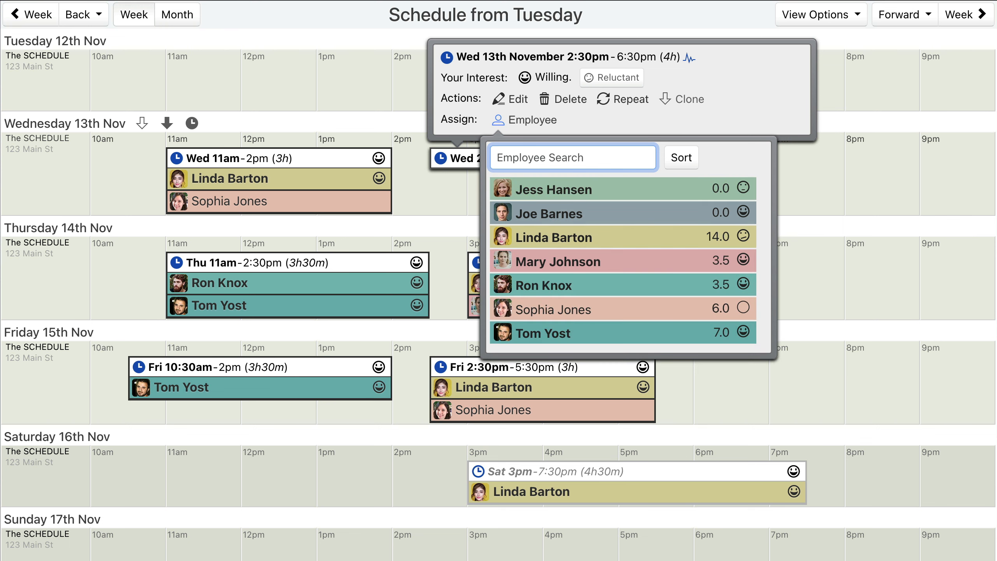
pyautogui.click(523, 122)
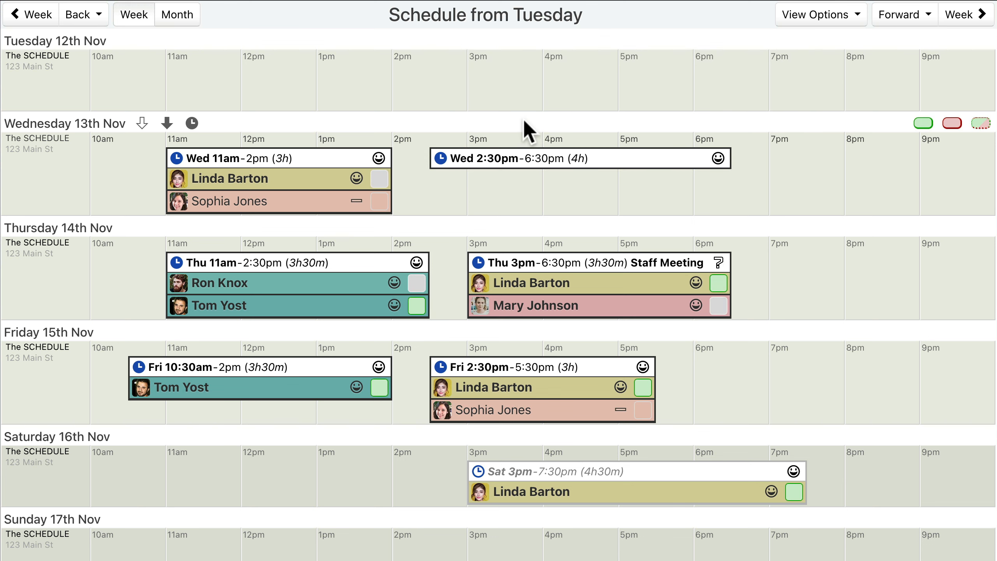
# - Open the employee assignment list of the Wednesday 2:30pm–6:30pm shift, show its sort options and sort it by last name
pyautogui.click(553, 158)
pyautogui.click(523, 122)
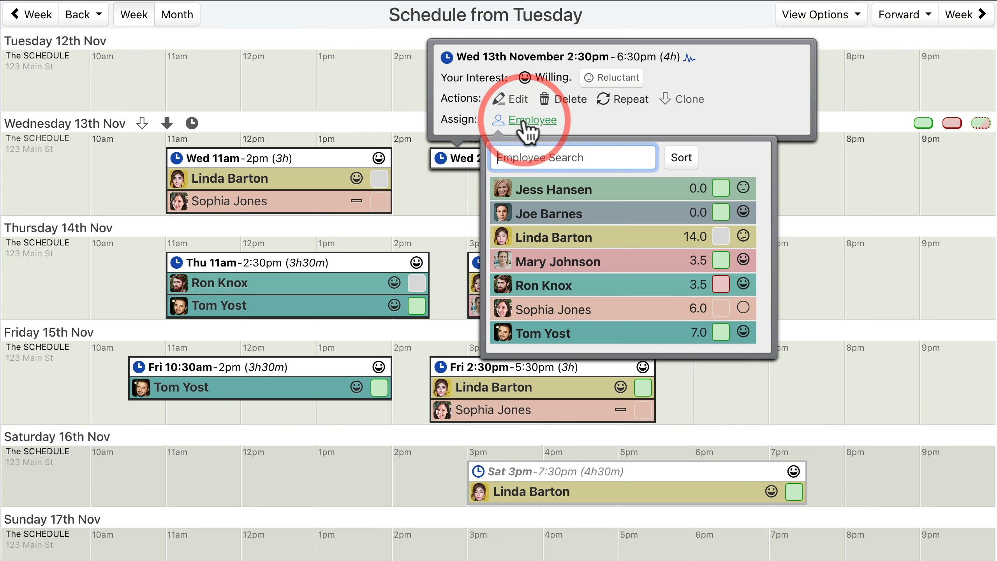
pyautogui.click(681, 158)
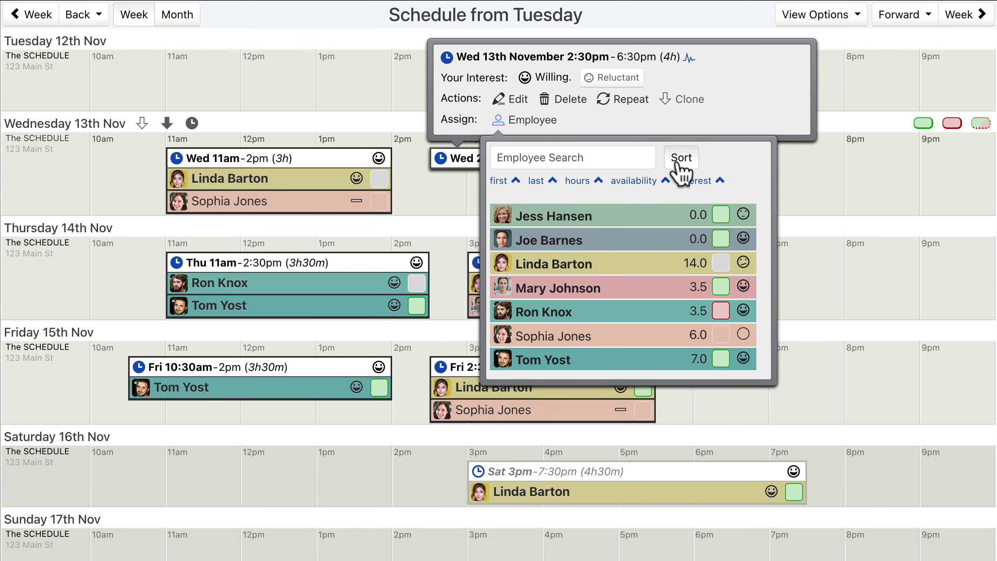
pyautogui.click(536, 182)
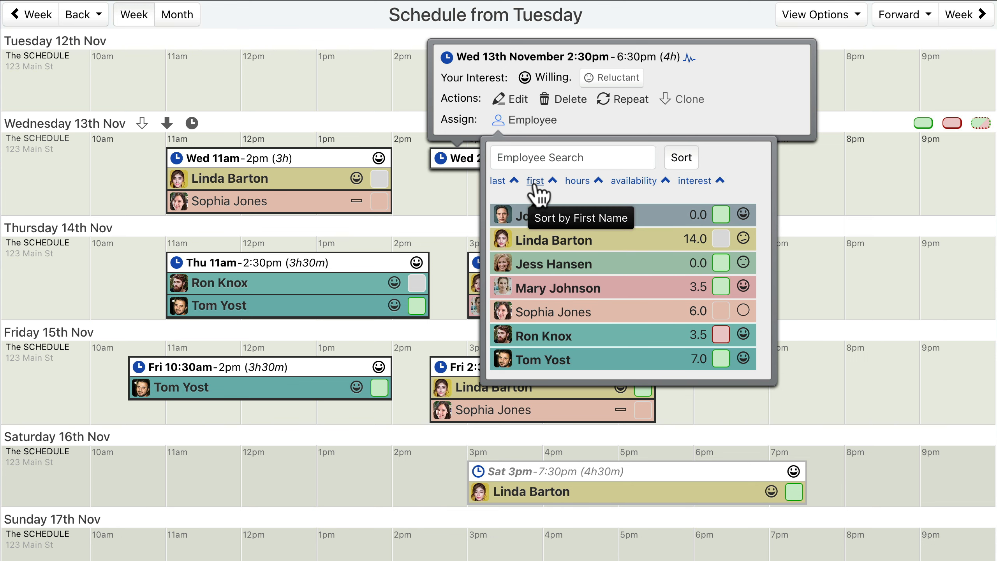
# - Sort the assignment list by scheduled hours, reverse it to descending order and return it to ascending order
pyautogui.click(577, 183)
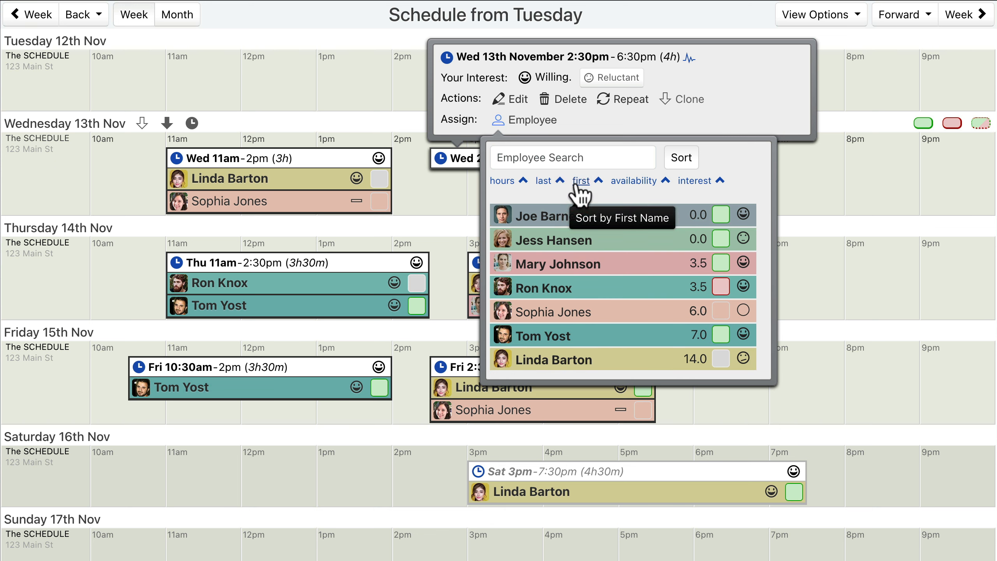
pyautogui.click(521, 183)
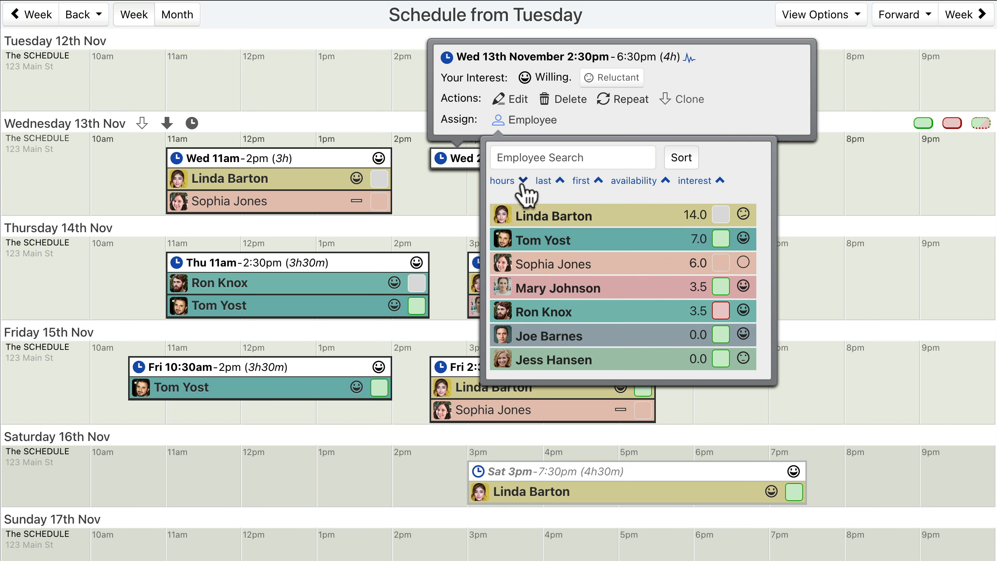
pyautogui.click(523, 185)
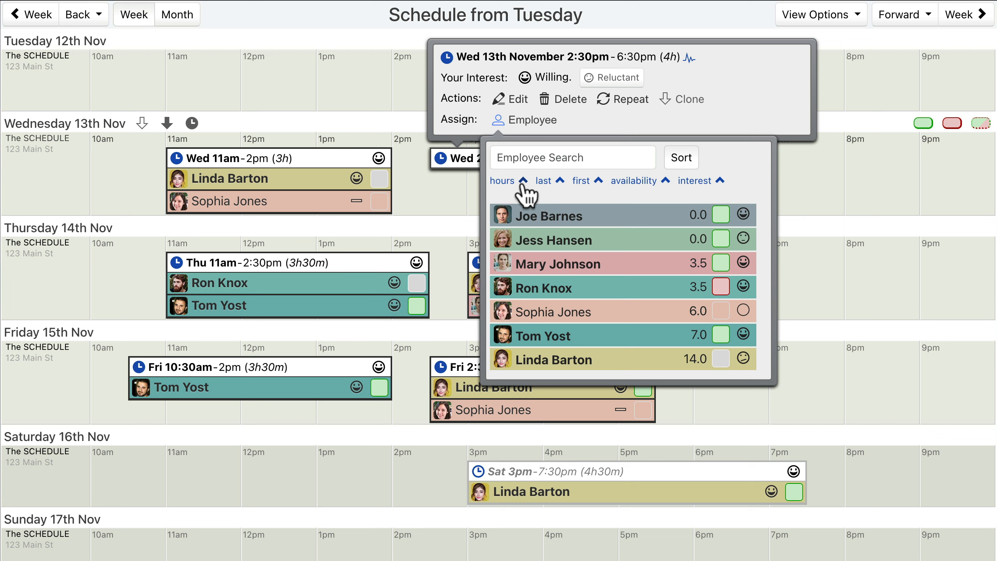
# - Sort the assignment list successively by last name, interest, hours and availability, leaving availability as the primary criterion
pyautogui.click(545, 184)
pyautogui.click(696, 184)
pyautogui.click(595, 182)
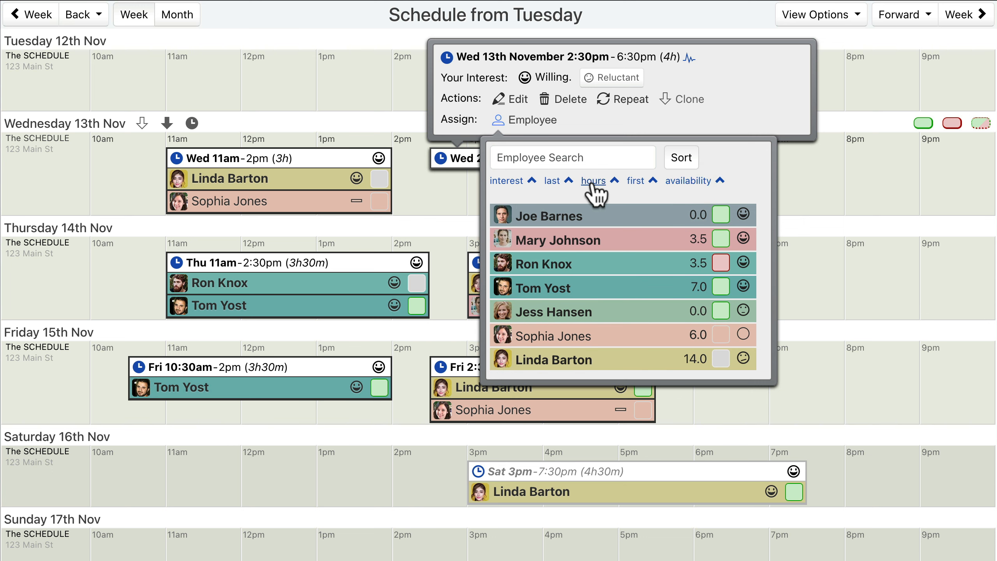
pyautogui.click(688, 181)
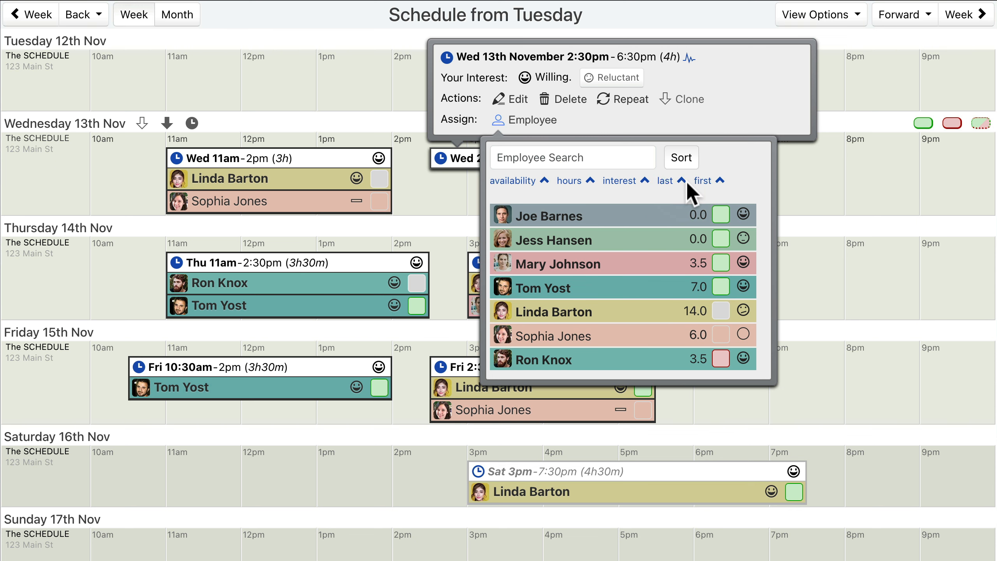
# - Assign the first employee in the sorted list to the Wednesday 2:30pm–6:30pm shift, and close the sort options and list
pyautogui.click(627, 225)
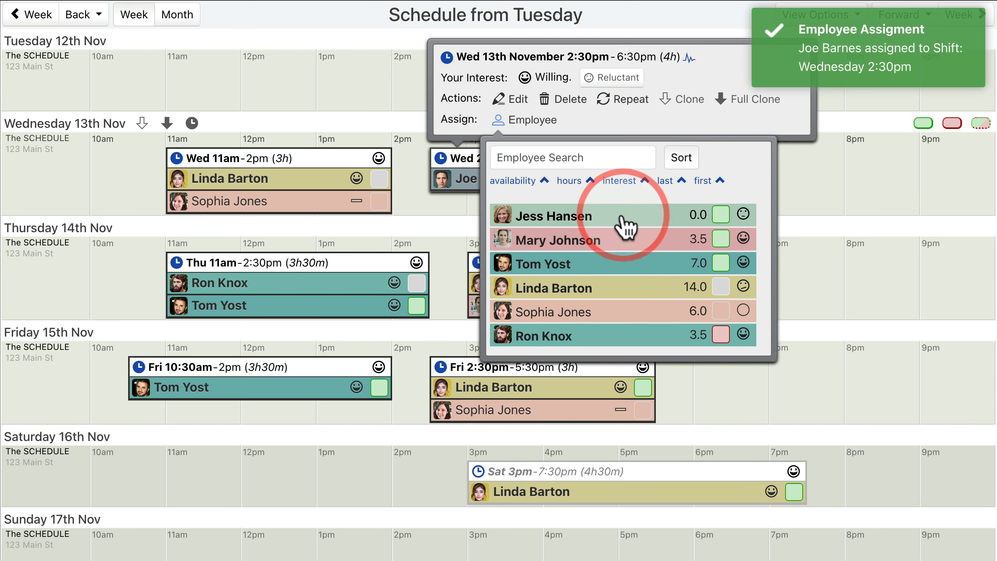
pyautogui.click(681, 165)
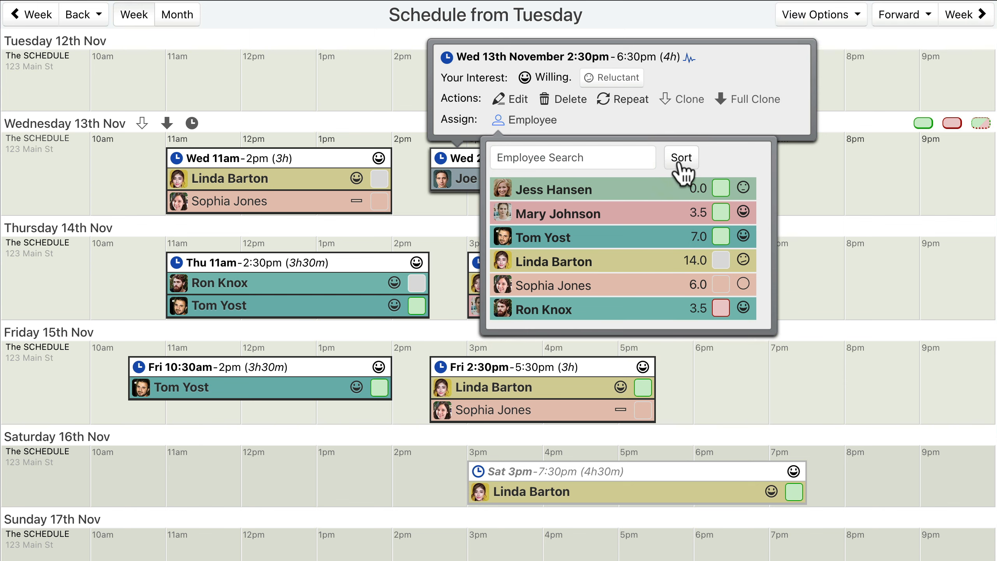
pyautogui.click(524, 121)
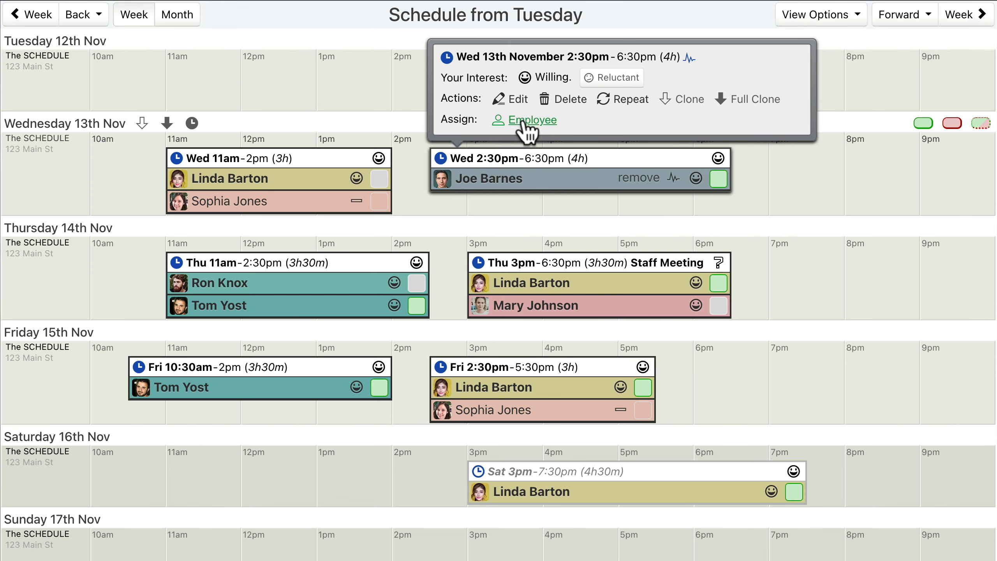
# - Look through the business's resource and client lists, and return to the week schedule
pyautogui.scroll(5, 522, 120)
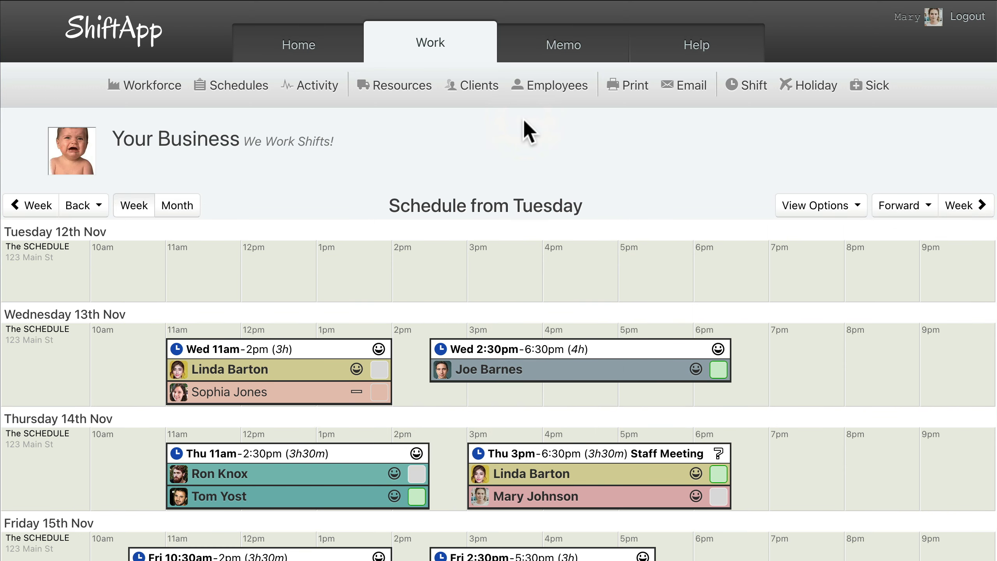
pyautogui.click(396, 87)
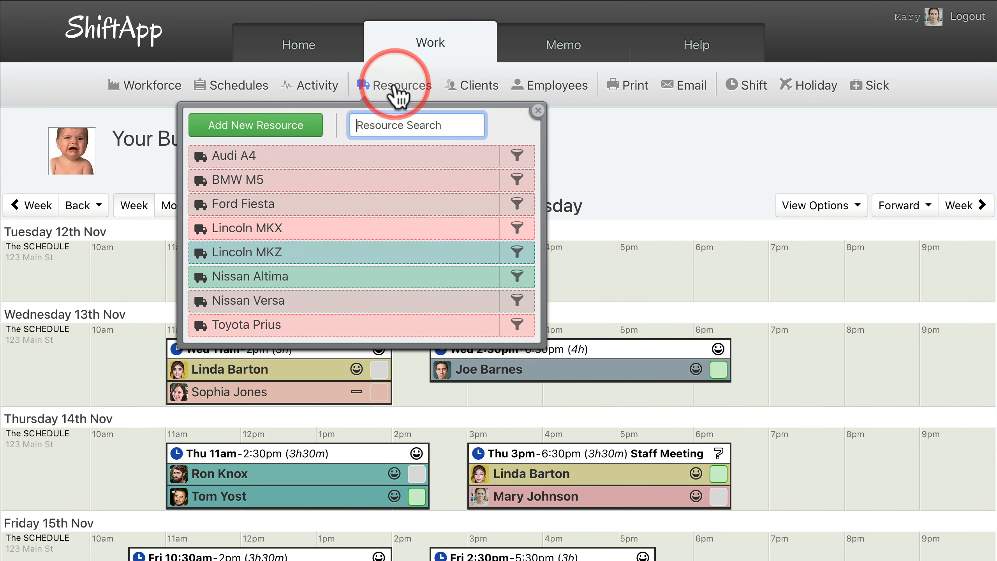
pyautogui.click(475, 97)
pyautogui.scroll(-1, 476, 97)
pyautogui.scroll(-4, 471, 86)
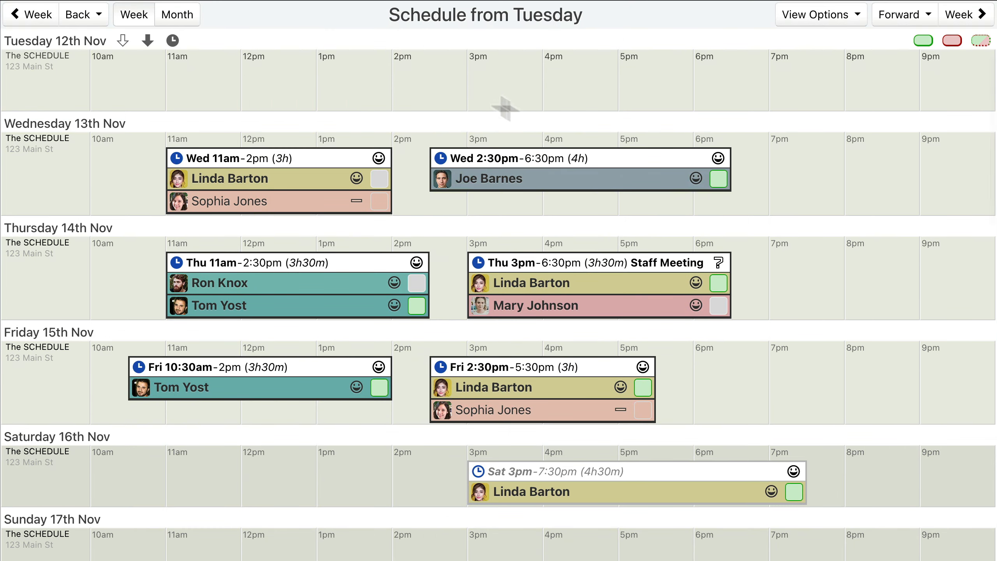
# - Assign the resource BMW M5 to the Wednesday 2:30pm–6:30pm shift
pyautogui.moveTo(580, 160)
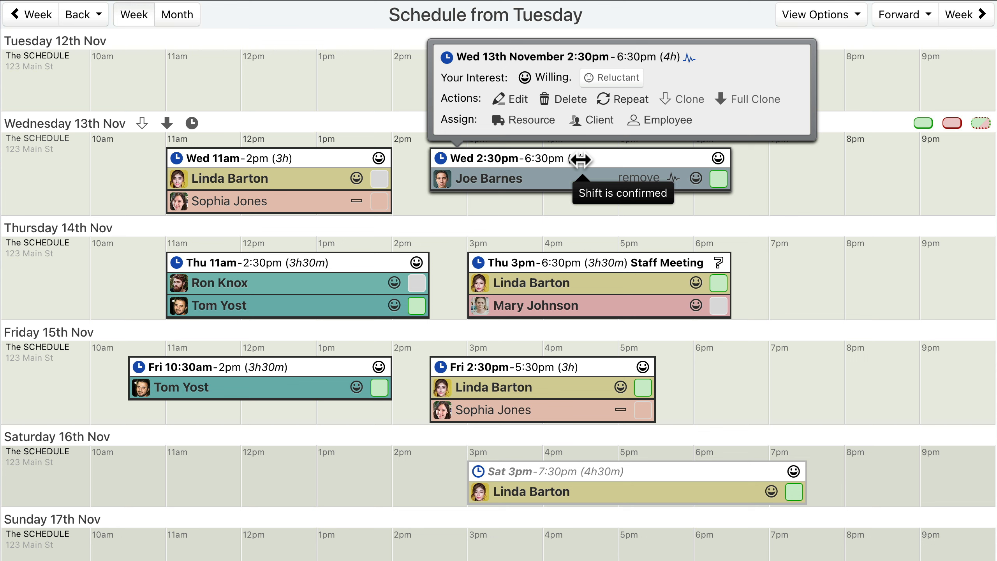
pyautogui.click(518, 120)
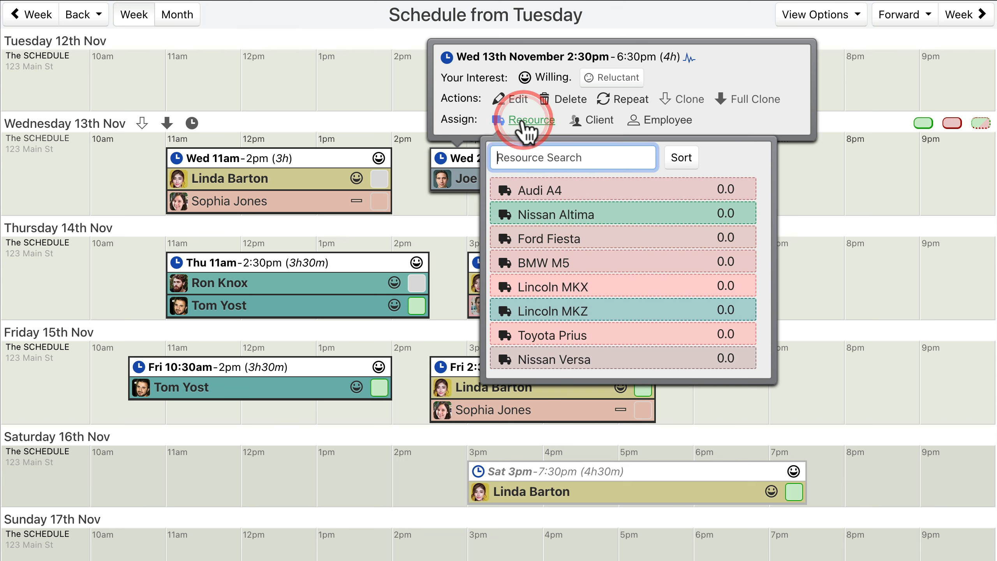
pyautogui.click(627, 271)
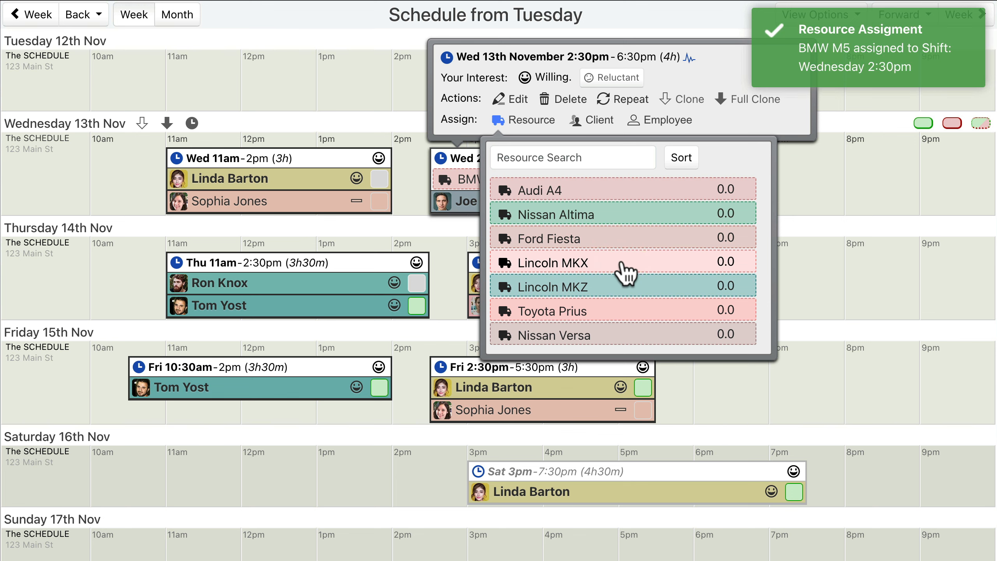
# - Assign the fifth client in the client list to the Wednesday 2:30pm–6:30pm shift and close the list
pyautogui.click(595, 122)
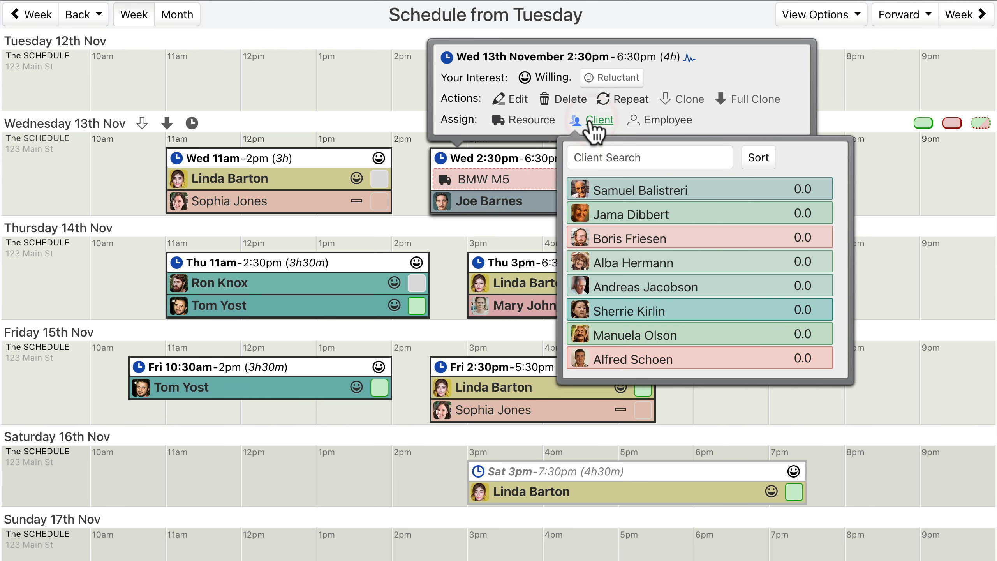
pyautogui.click(699, 286)
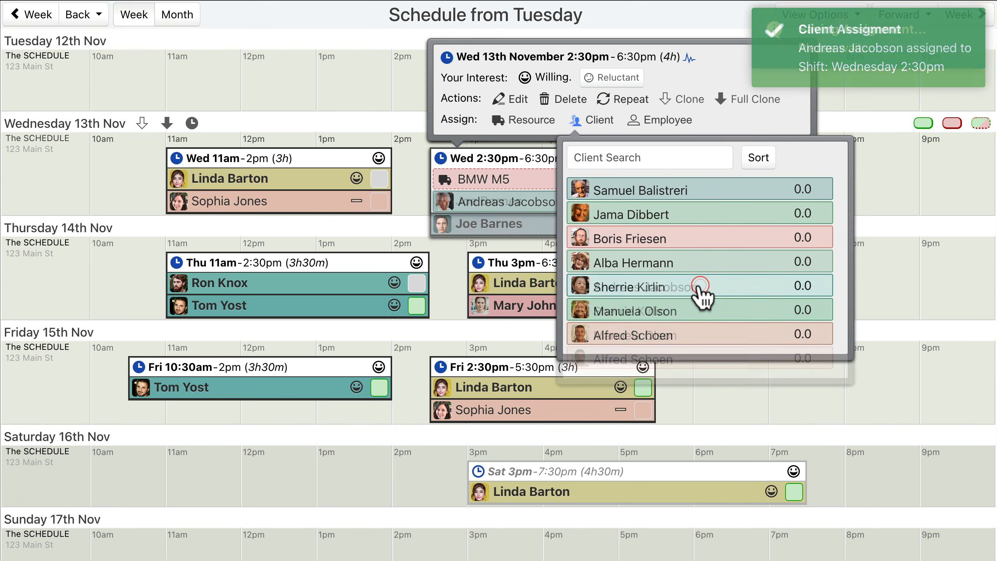
pyautogui.click(592, 122)
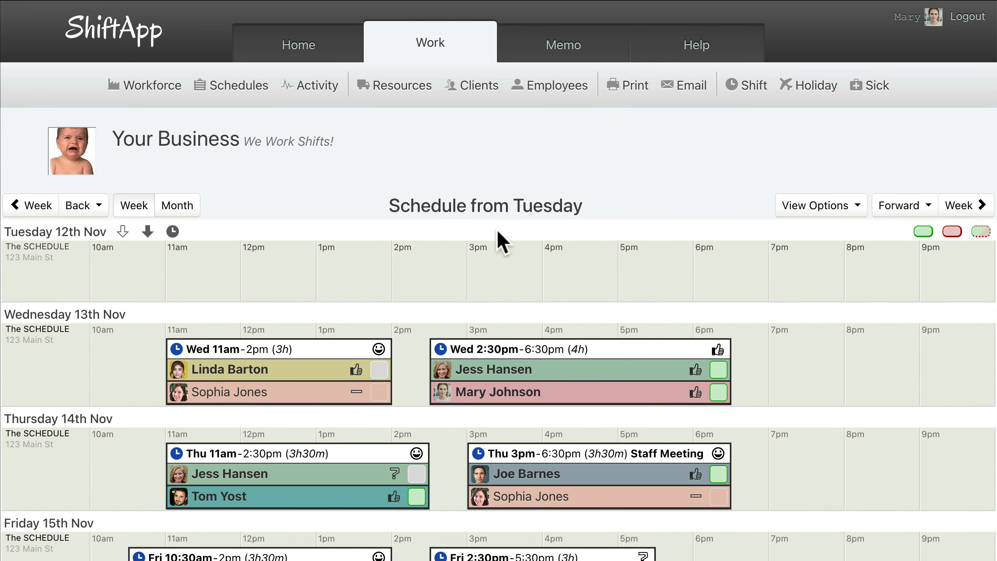
# - Filter the schedule to the third listed employee's shifts from the employee list, and clear the filter
pyautogui.click(548, 88)
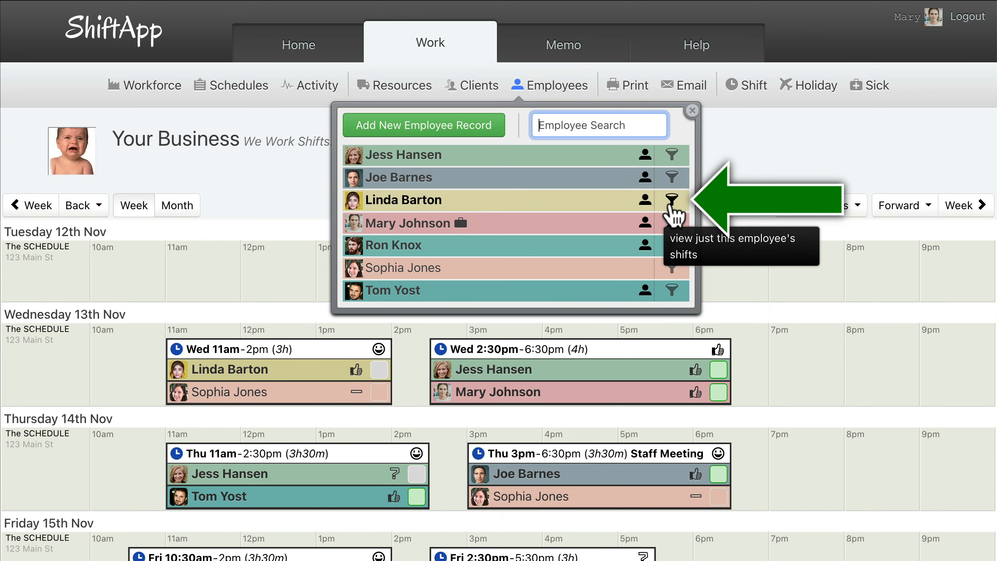
pyautogui.click(672, 205)
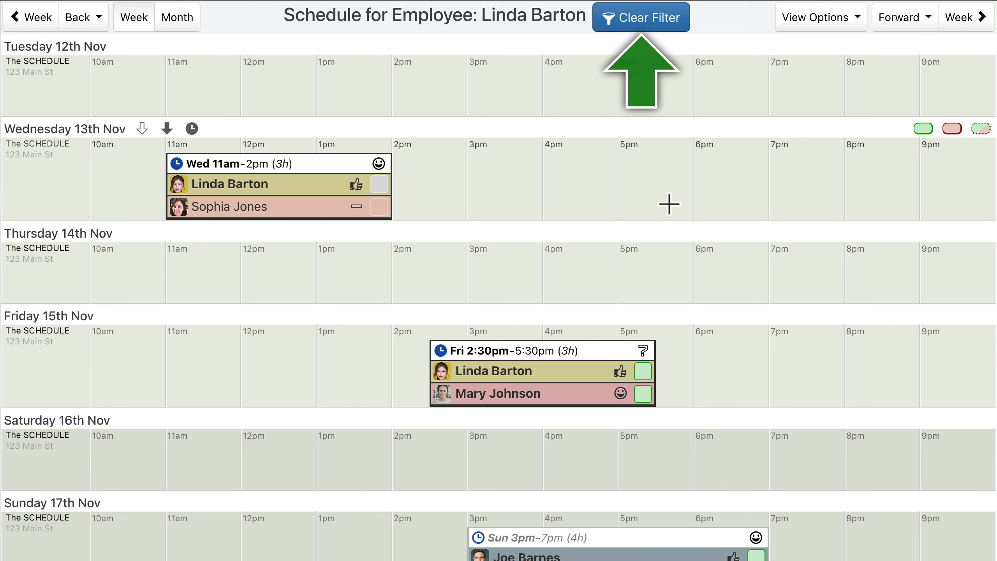
pyautogui.click(643, 25)
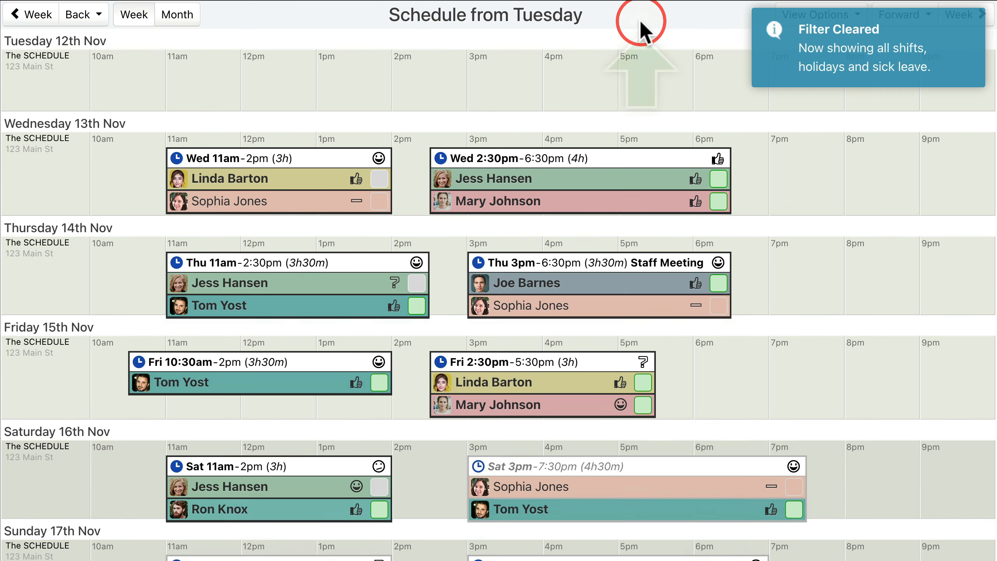
# - Open the profile of the first employee on the Wednesday 11am–2pm shift and filter the schedule to that employee
pyautogui.click(268, 179)
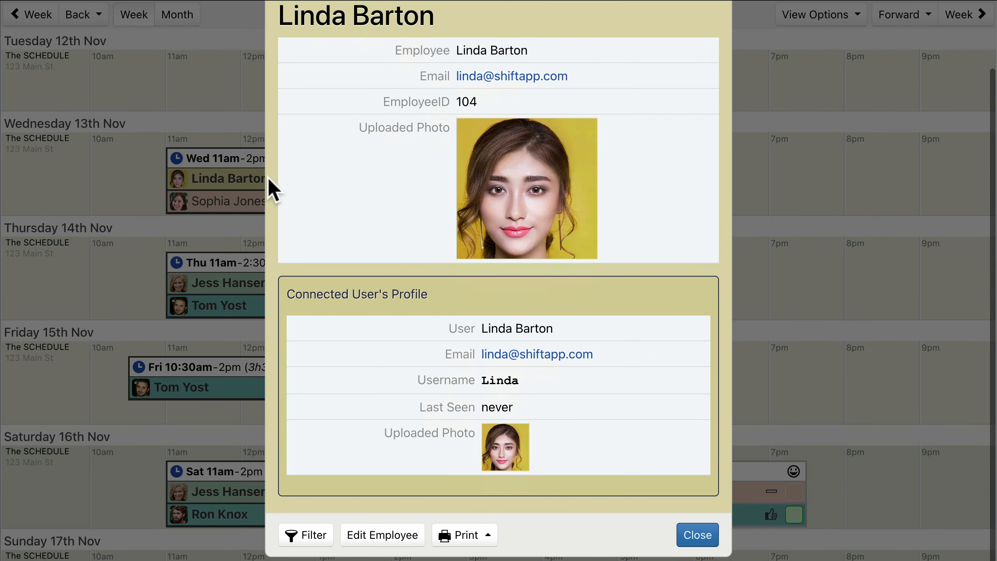
pyautogui.click(307, 536)
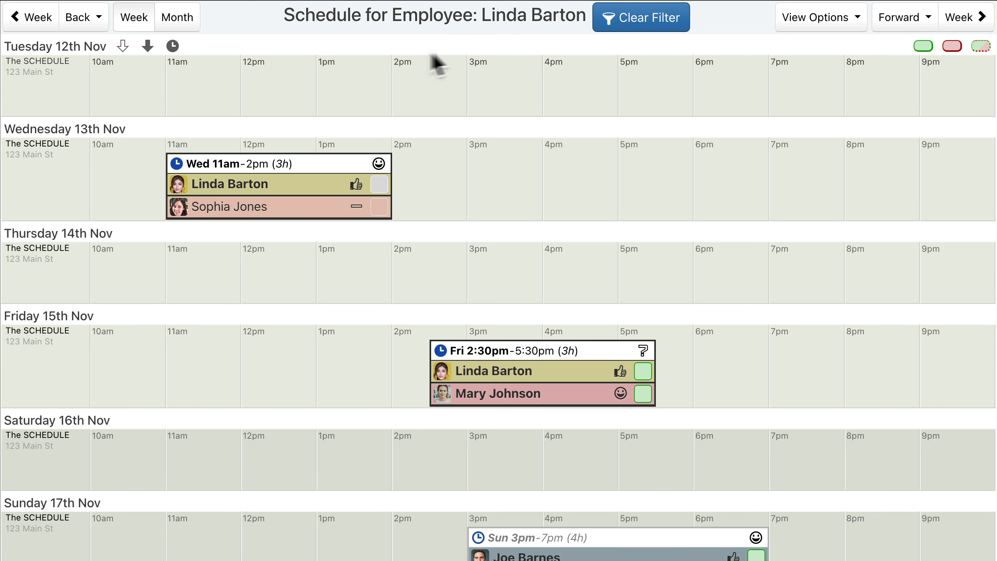
# - Add a shift from 11am to 3pm on Tuesday 12th Nov in the employee's filtered schedule, and clear the filter
pyautogui.click(165, 85)
pyautogui.moveTo(166, 84); pyautogui.dragTo(466, 85)
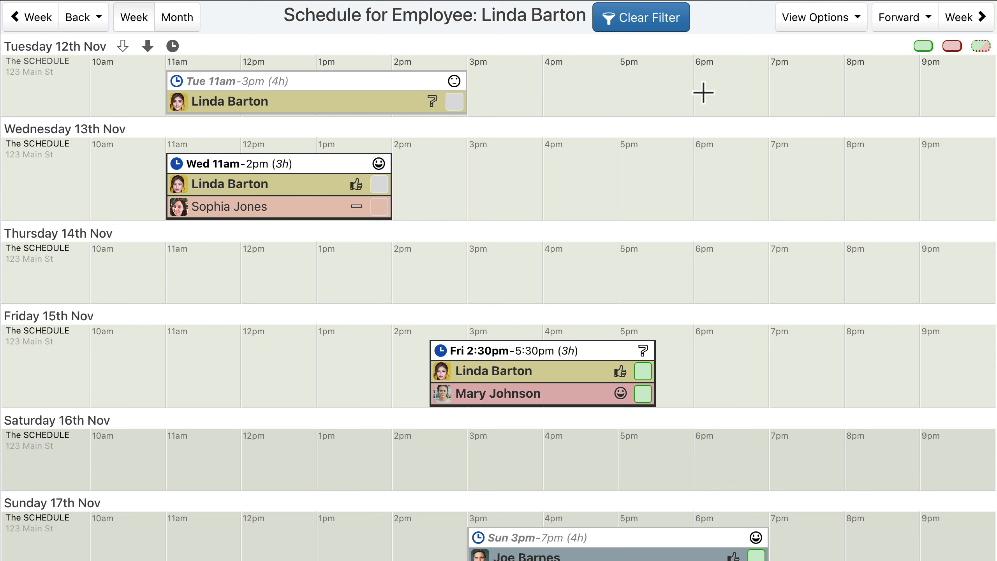
pyautogui.click(643, 30)
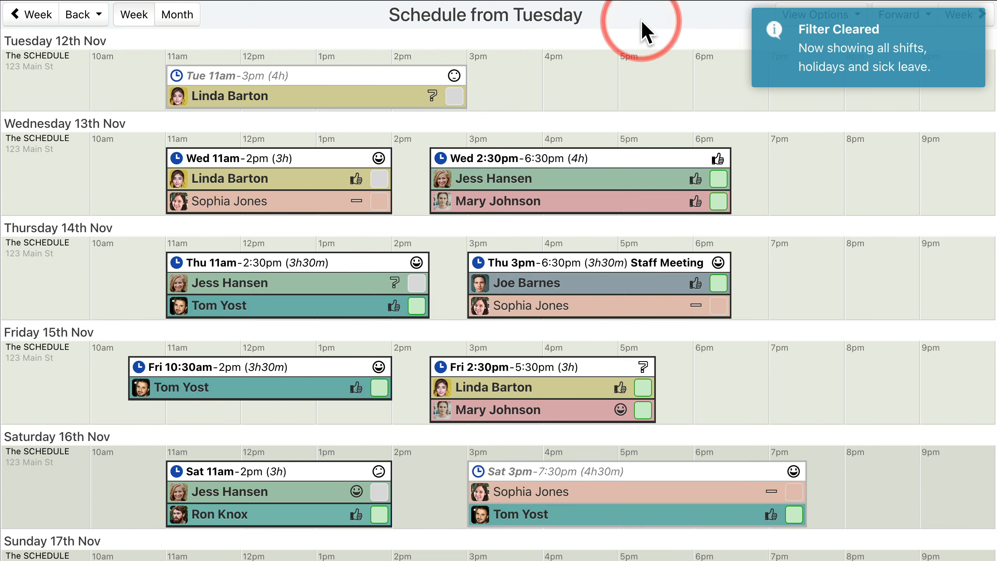